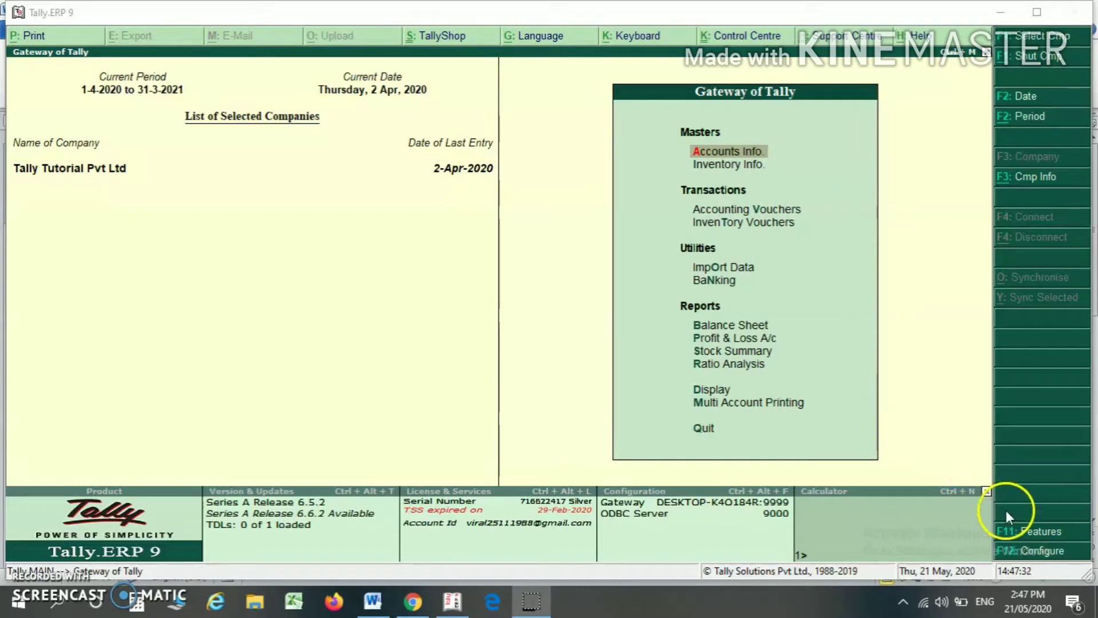
Step: Activate interest calculation in the company's accounting features, save the change and return to the Gateway of Tally
{"action": "left_click", "coordinate": [1039, 533]}
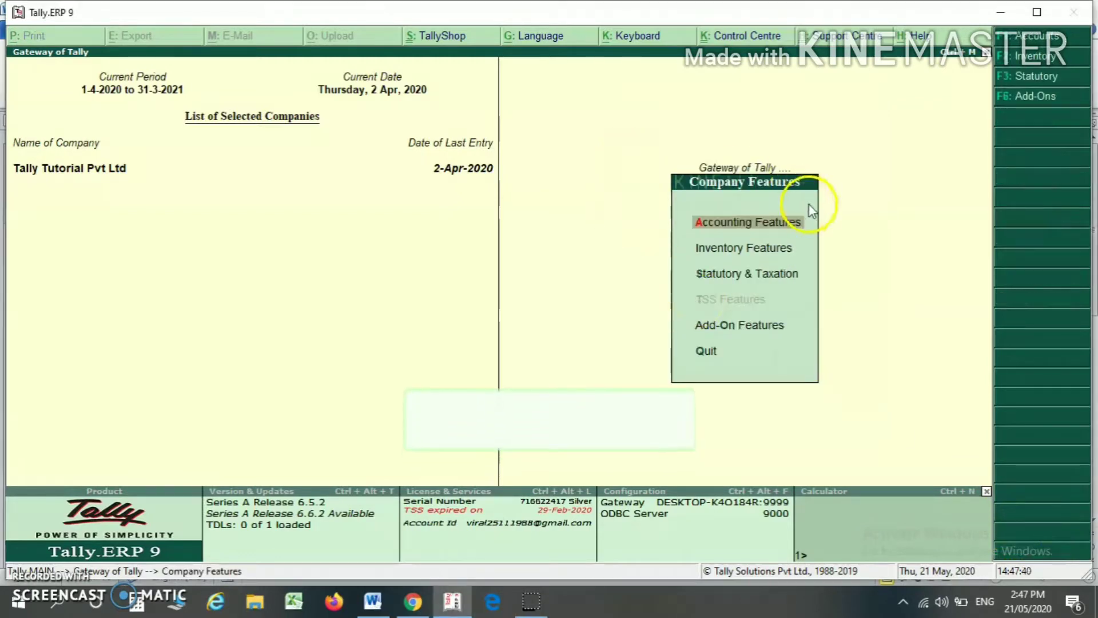
{"action": "left_click", "coordinate": [731, 229]}
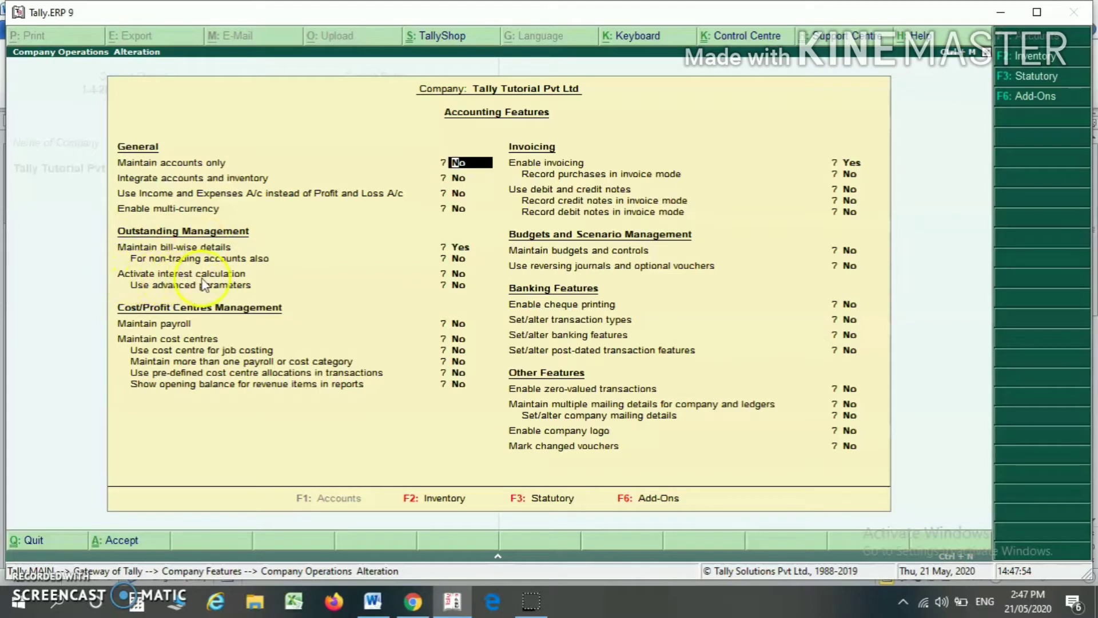
{"action": "left_click", "coordinate": [461, 274]}
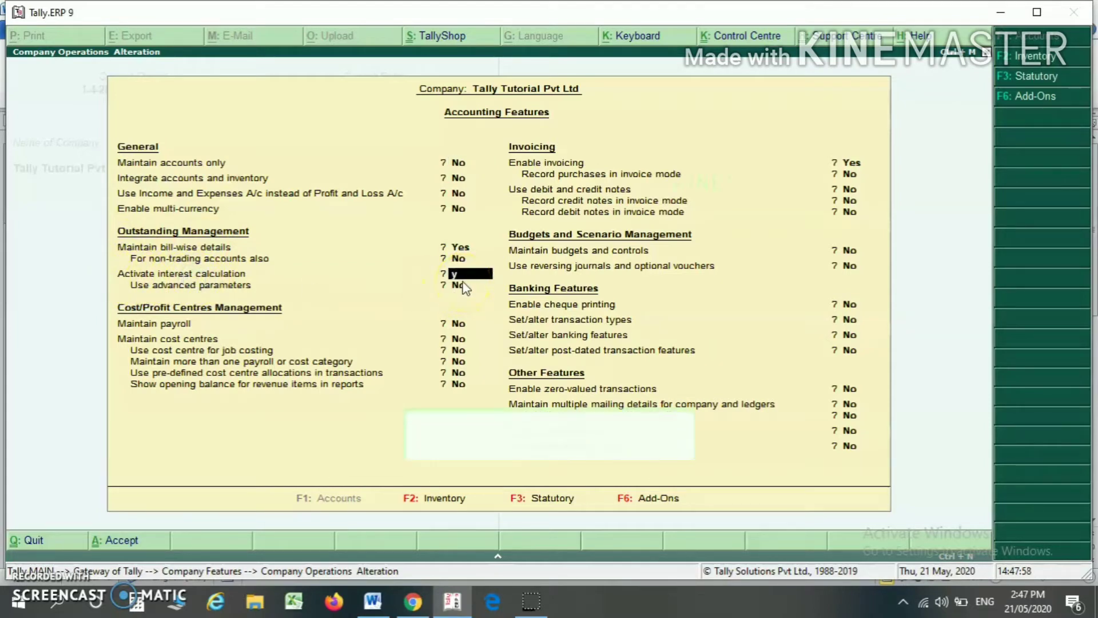
{"action": "key", "text": "y"}
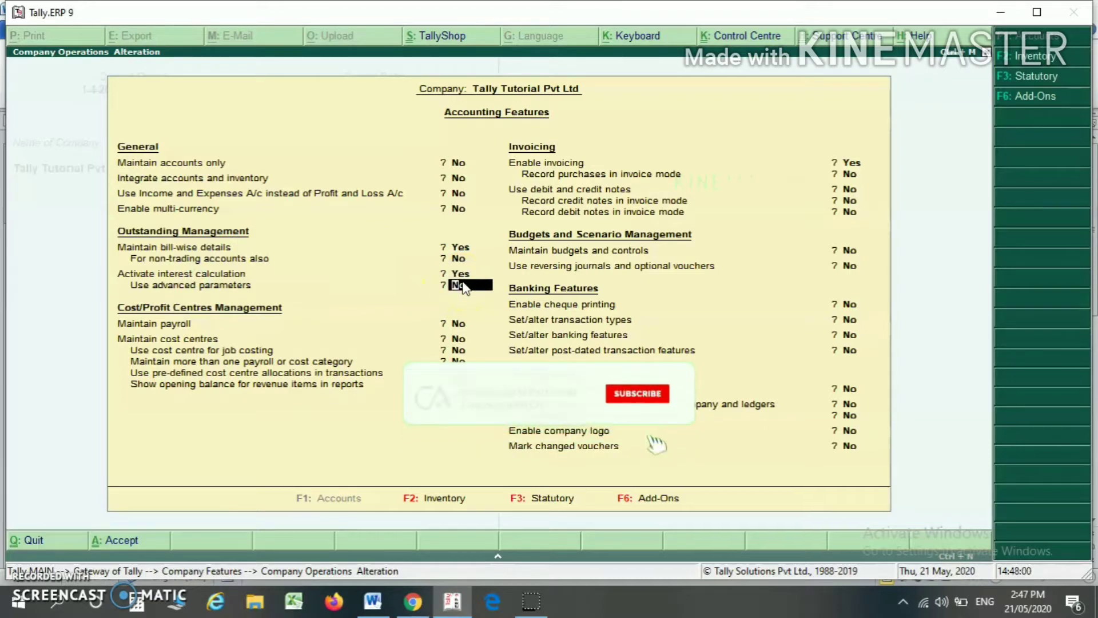
{"action": "left_click", "coordinate": [336, 275]}
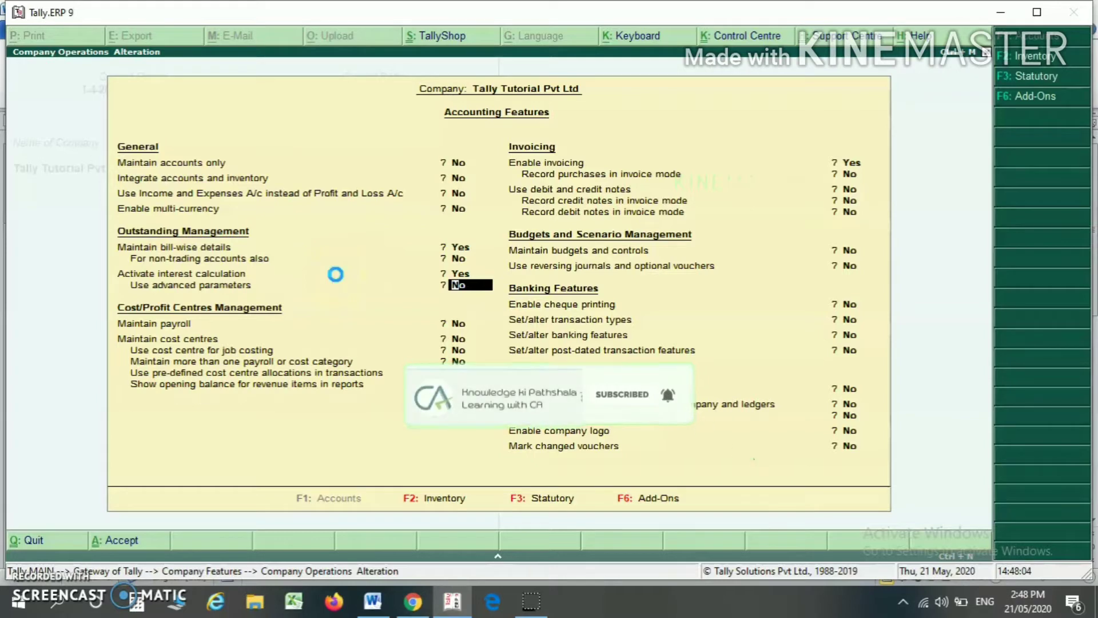
{"action": "key", "text": "ctrl+a"}
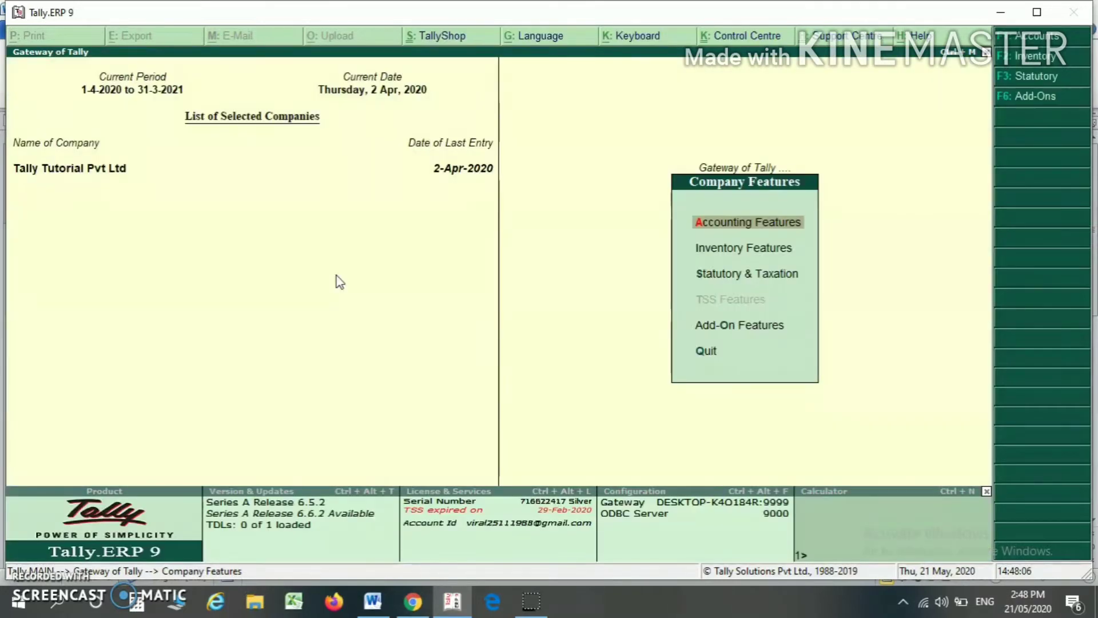
{"action": "key", "text": "Escape"}
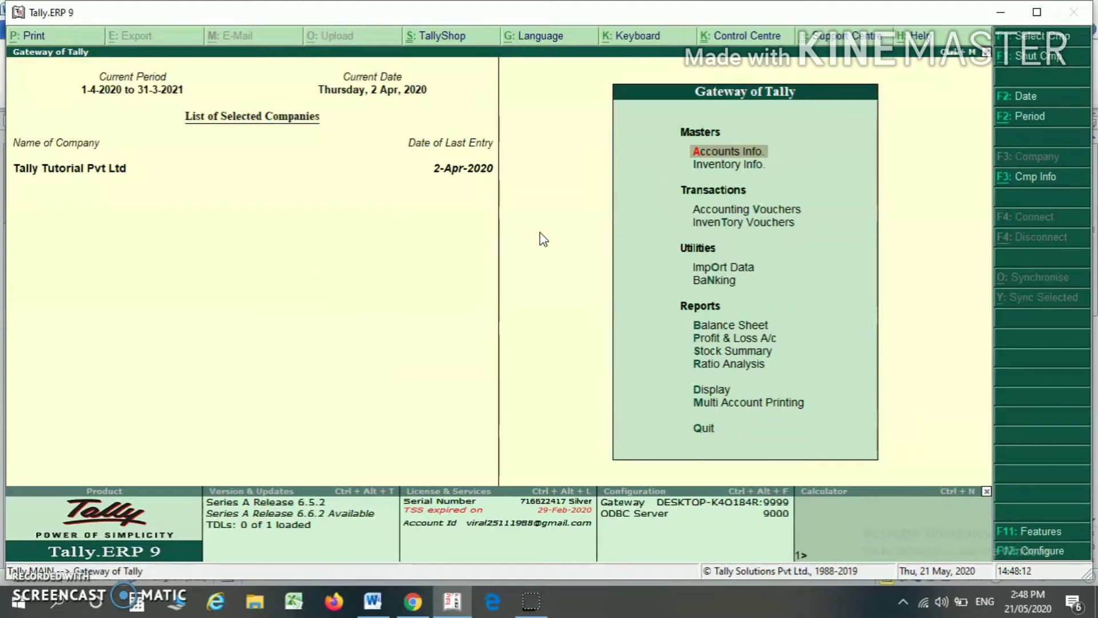
Step: Open a new receipt voucher and check the details of the unsecured loan from SPL & co in the Word document
{"action": "key", "text": "Down"}
{"action": "key", "text": "Down"}
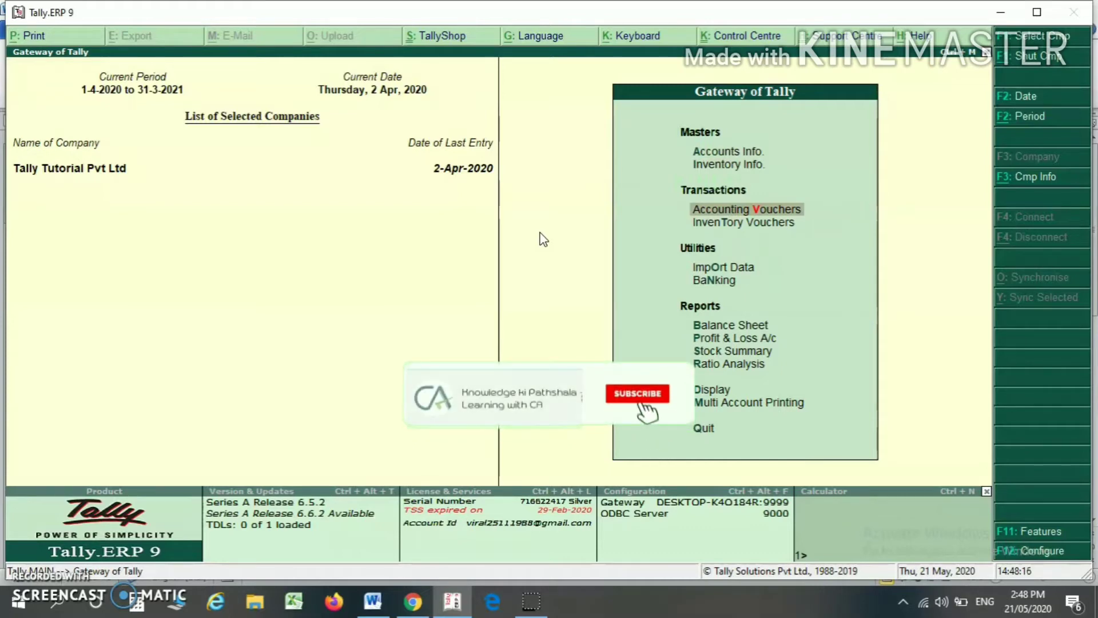
{"action": "key", "text": "Return"}
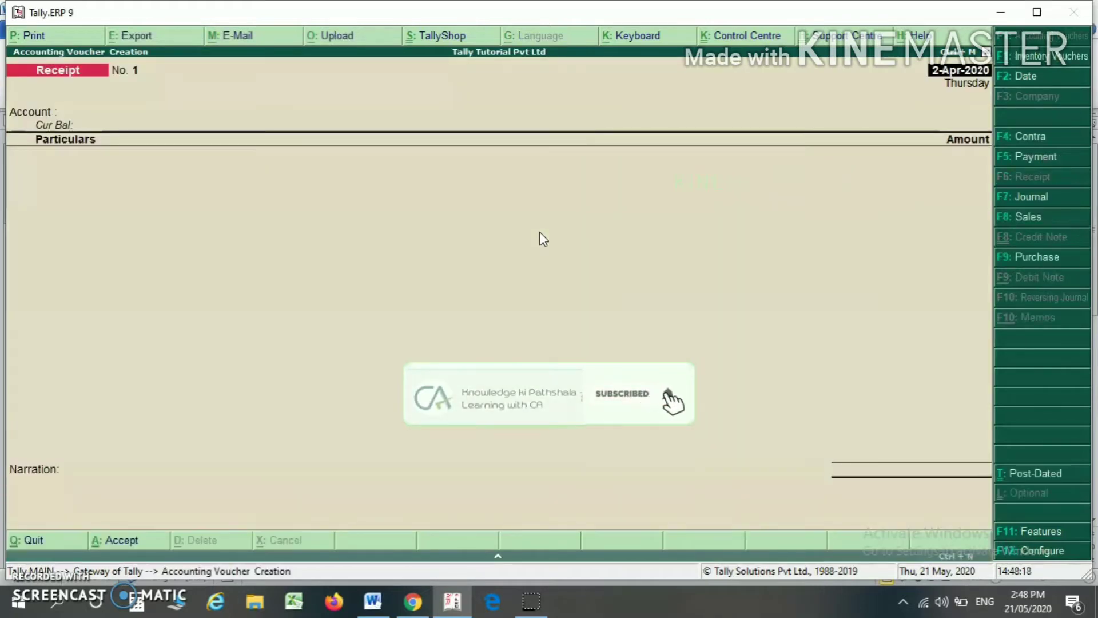
{"action": "key", "text": "alt+Tab"}
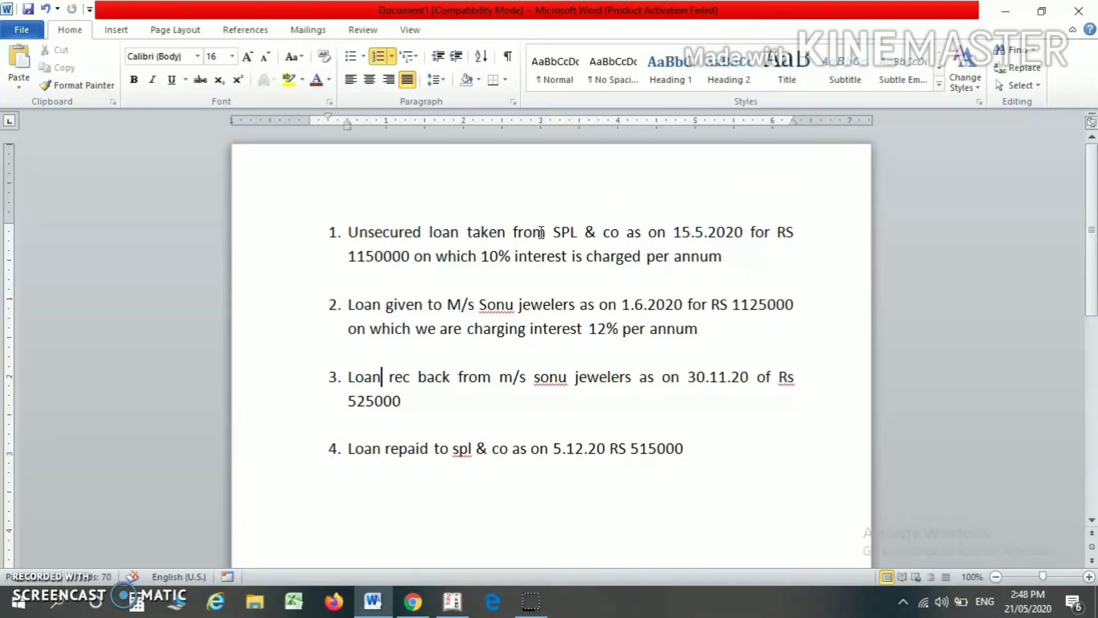
{"action": "left_click", "coordinate": [382, 231]}
{"action": "left_click_drag", "start_coordinate": [382, 232], "coordinate": [551, 230]}
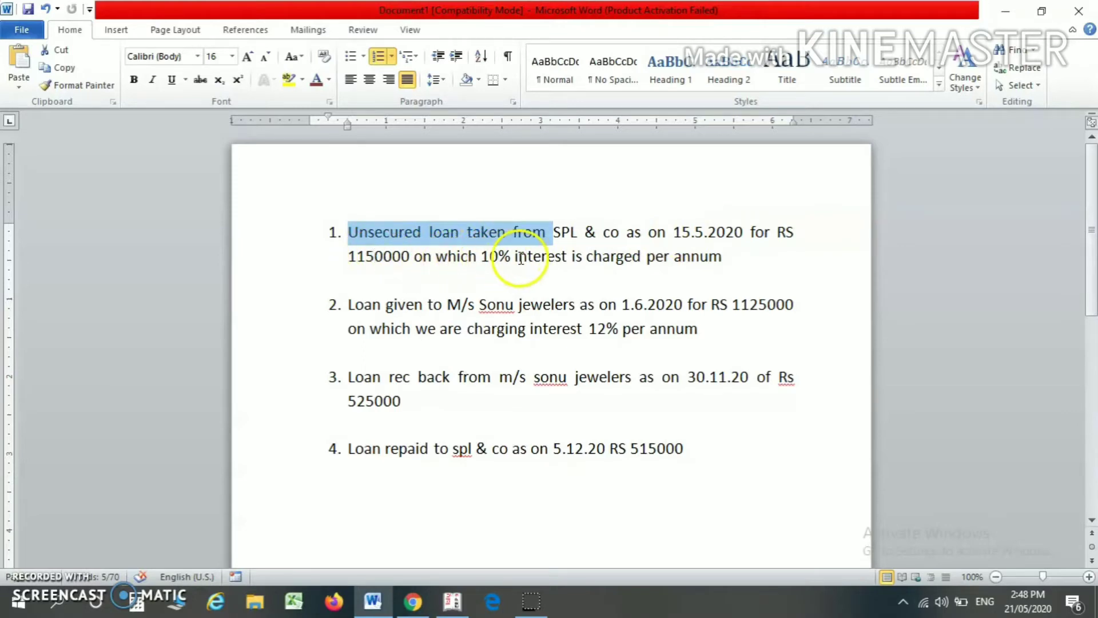
{"action": "key", "text": "alt+Tab"}
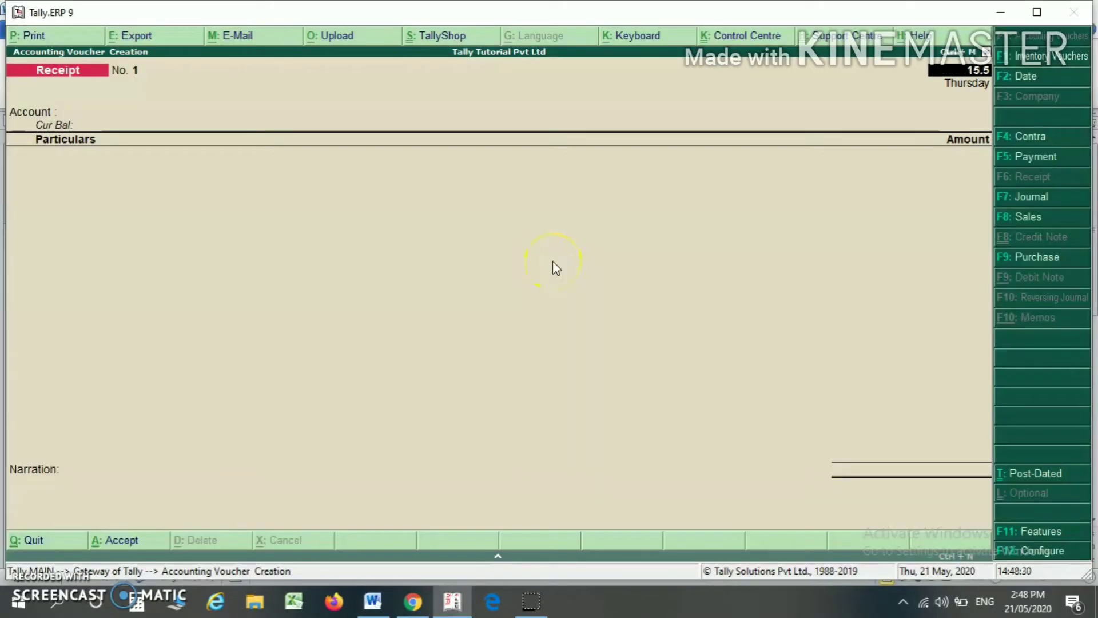
Step: Date the receipt voucher 15.5 and set its account to The Karnavati Co Op Bank
{"action": "key", "text": "Return"}
{"action": "type", "text": "C"}
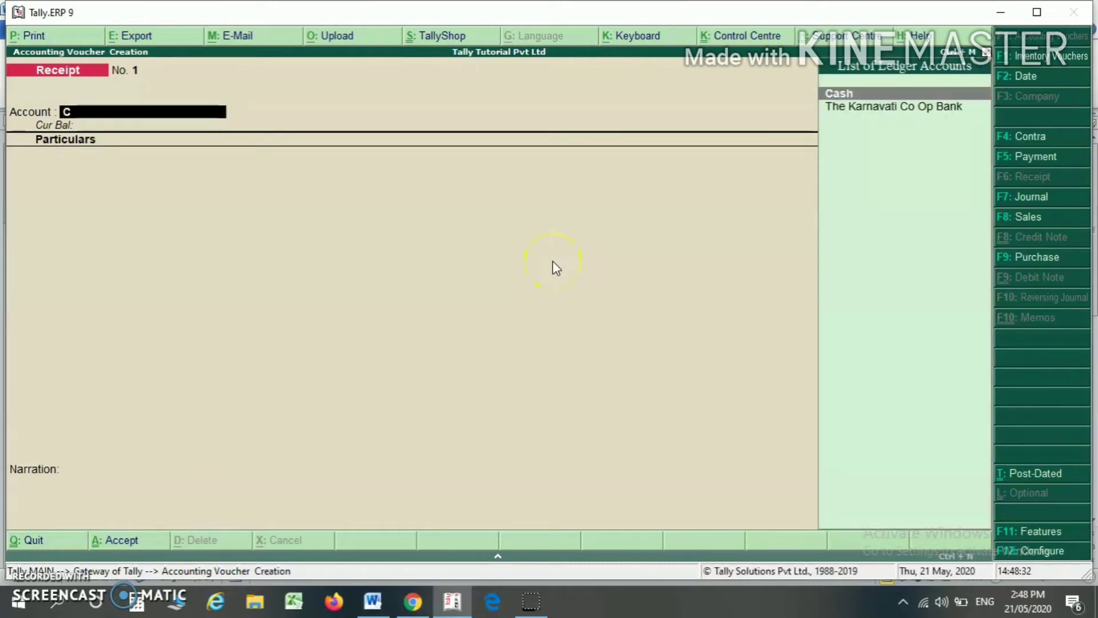
{"action": "key", "text": "Down"}
{"action": "key", "text": "Return"}
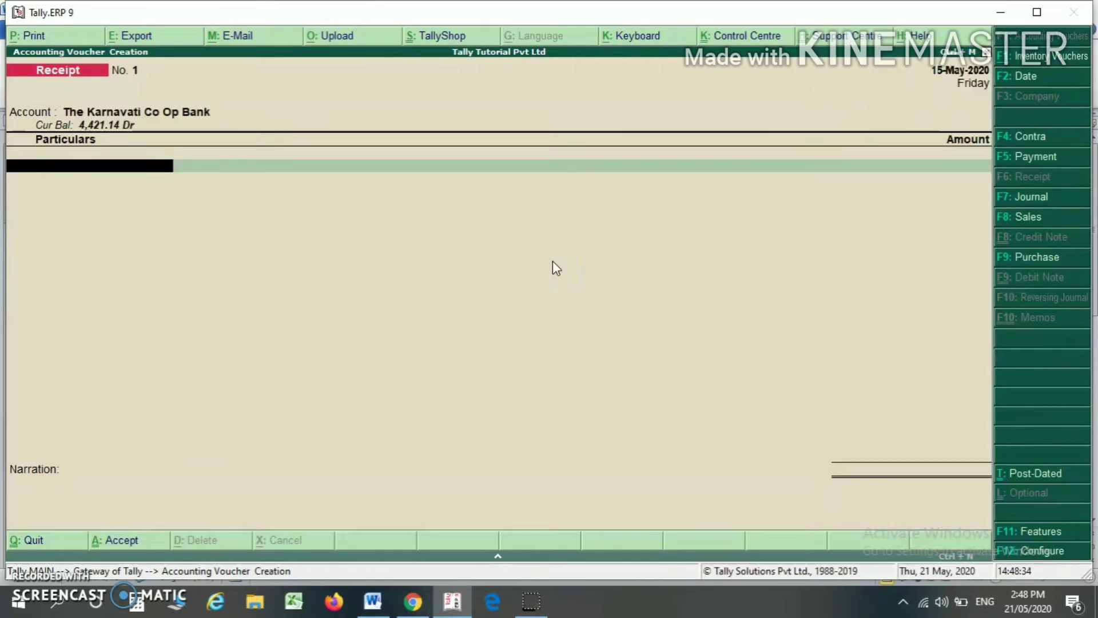
Step: Create a new ledger named Spl & Co under Unsecured Loans from the receipt's particulars
{"action": "key", "text": "alt+Tab"}
{"action": "key", "text": "alt+Tab"}
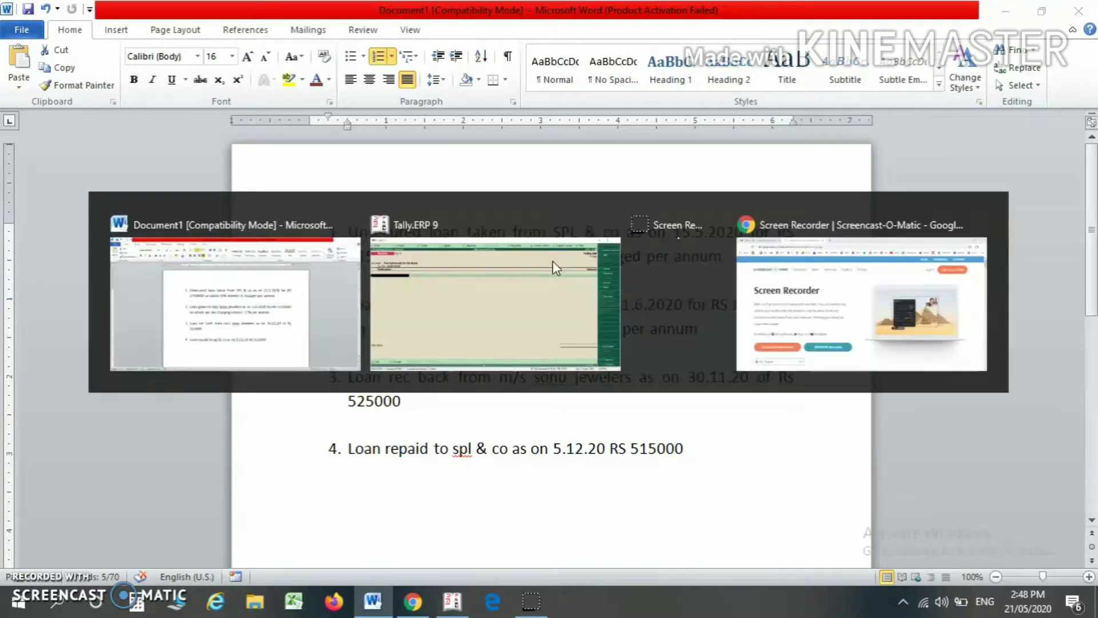
{"action": "type", "text": "Sp"}
{"action": "key", "text": "Down"}
{"action": "key", "text": "Down"}
{"action": "key", "text": "Down"}
{"action": "key", "text": "Down"}
{"action": "key", "text": "Down"}
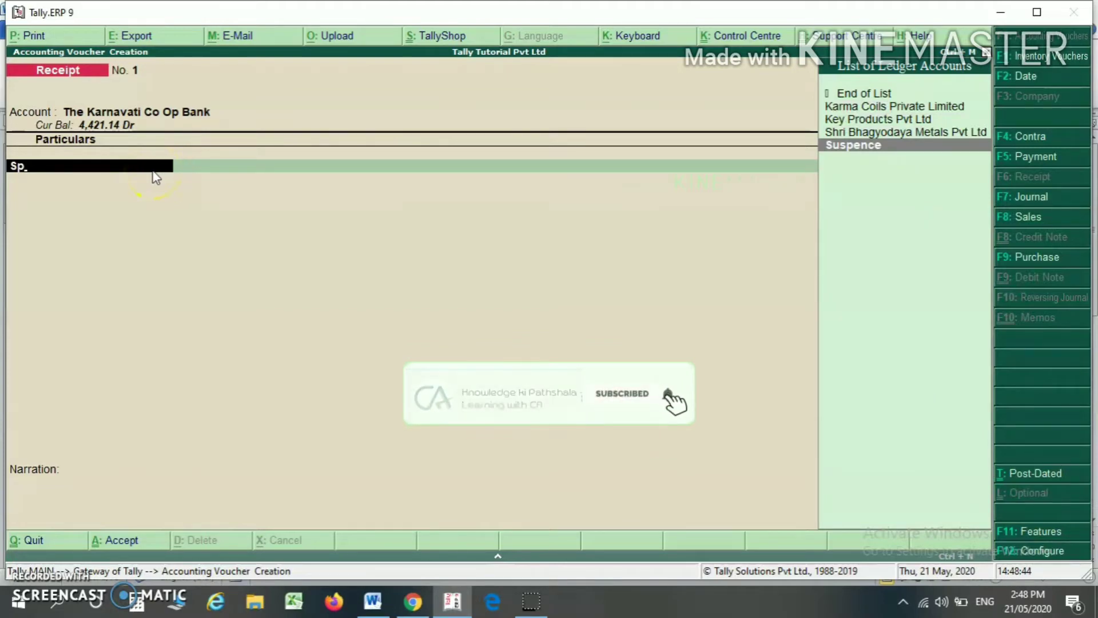
{"action": "key", "text": "alt+c"}
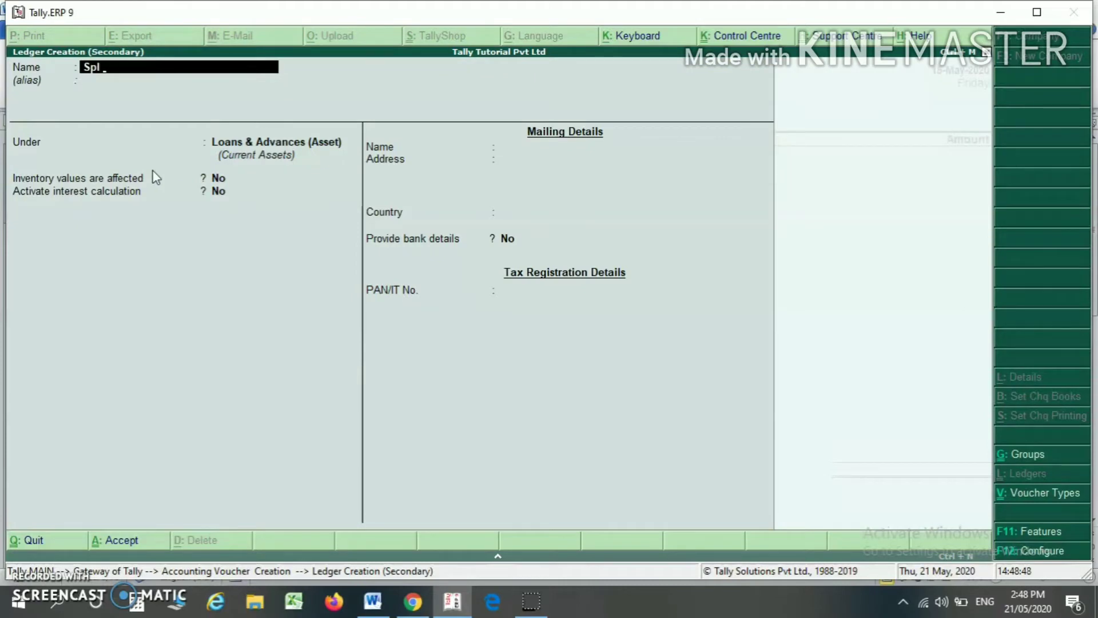
{"action": "key", "text": "Return"}
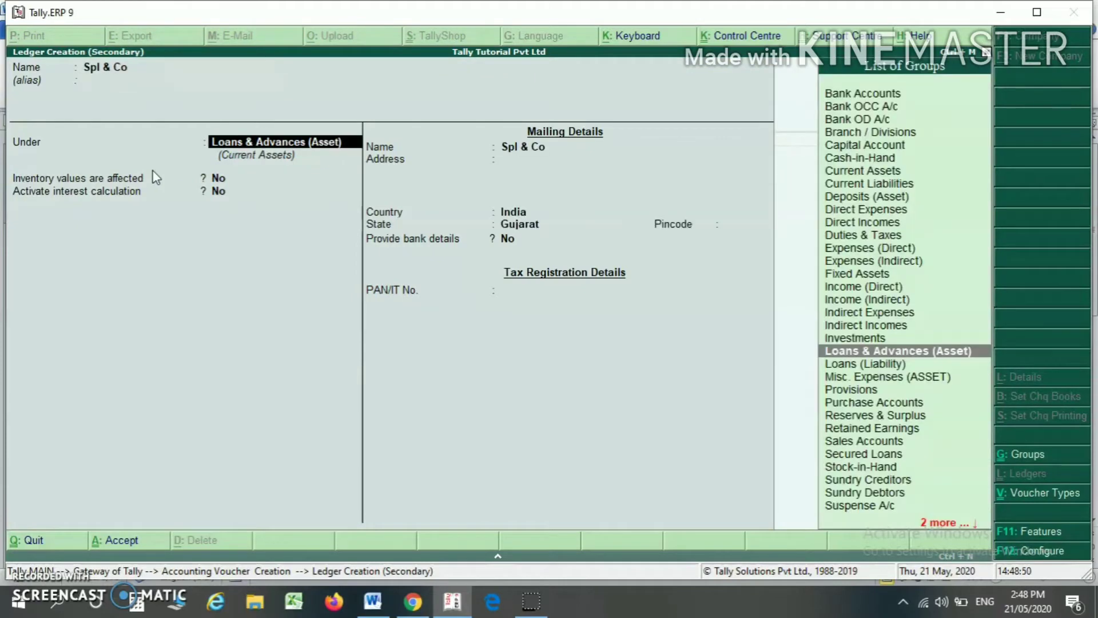
{"action": "type", "text": "Uns"}
{"action": "key", "text": "Return"}
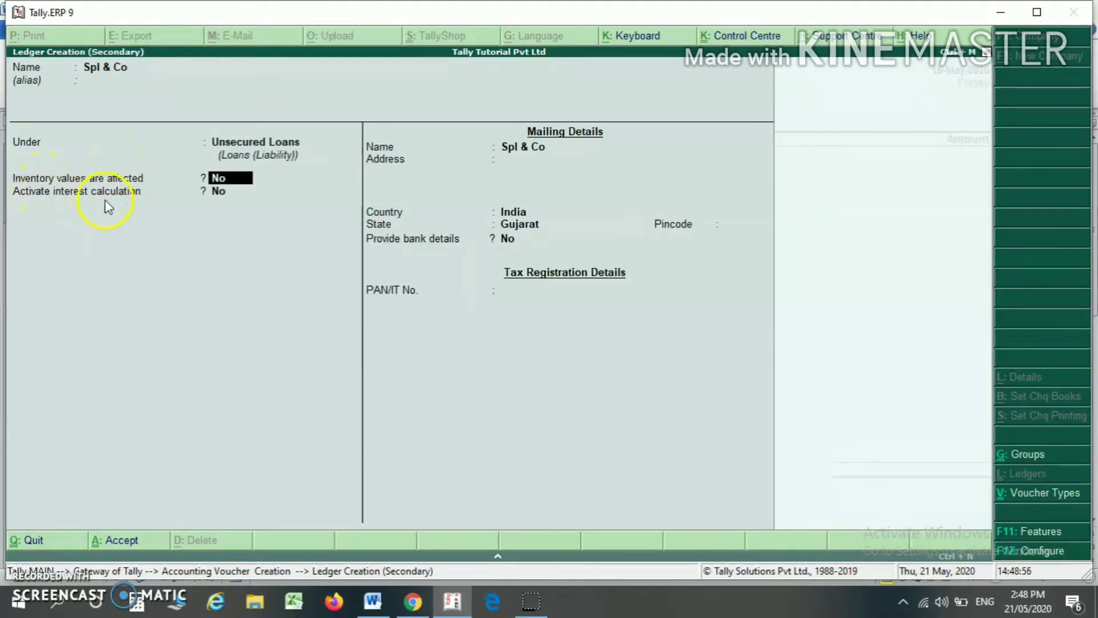
Step: Activate interest calculation for the Spl & Co ledger at 10 % per 365-Day Year, leaving transaction dates excluded, and save the ledger
{"action": "key", "text": "Return"}
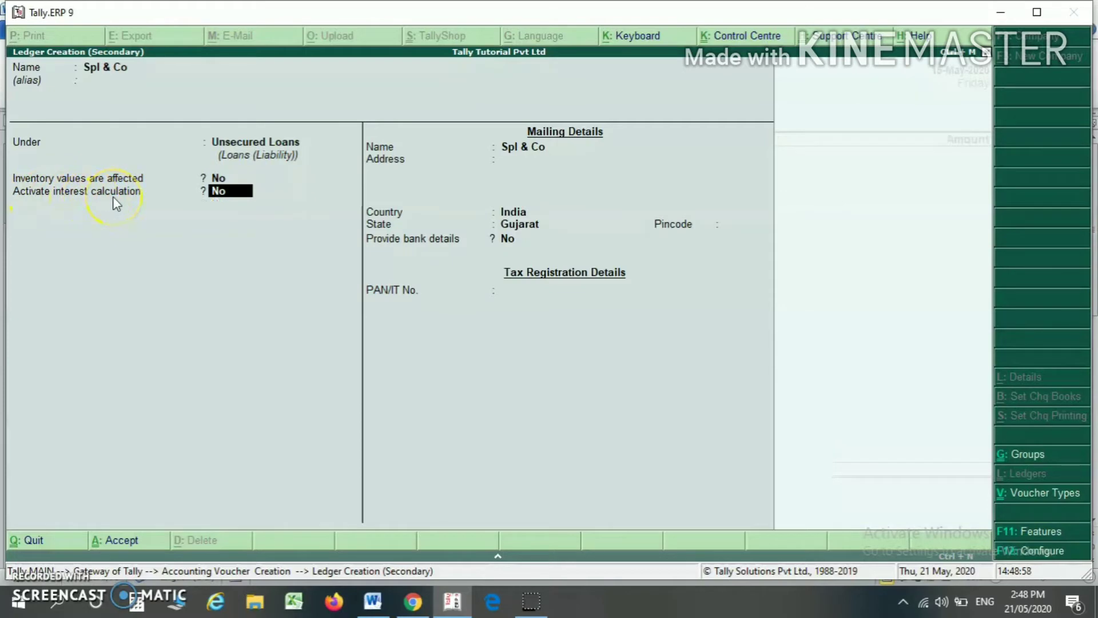
{"action": "type", "text": "y"}
{"action": "key", "text": "Return"}
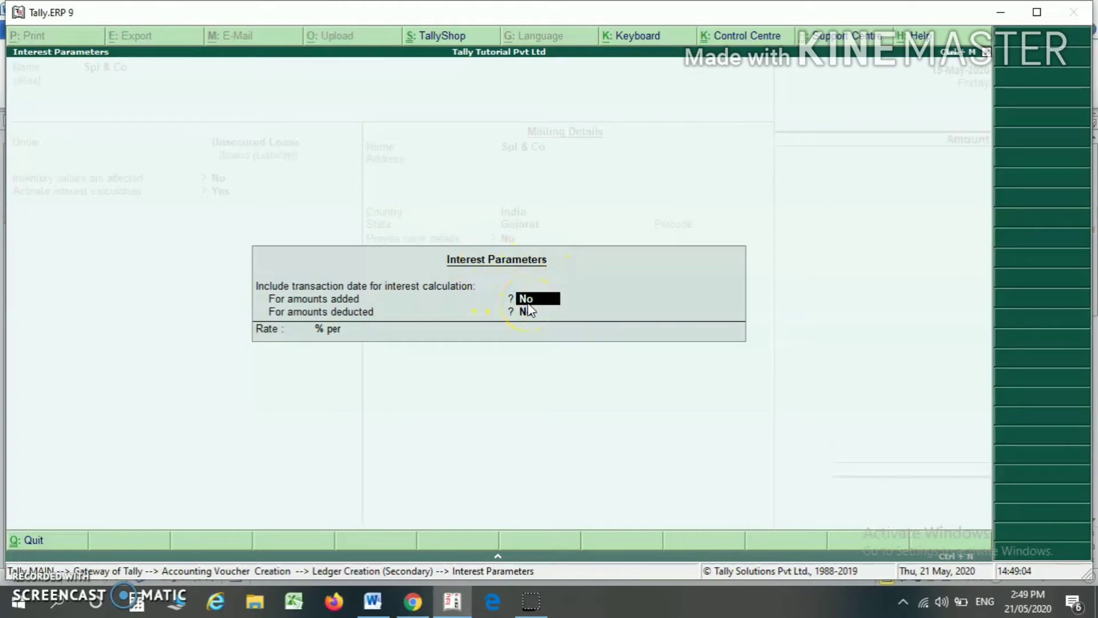
{"action": "key", "text": "Return"}
{"action": "key", "text": "Return"}
{"action": "key", "text": "Down"}
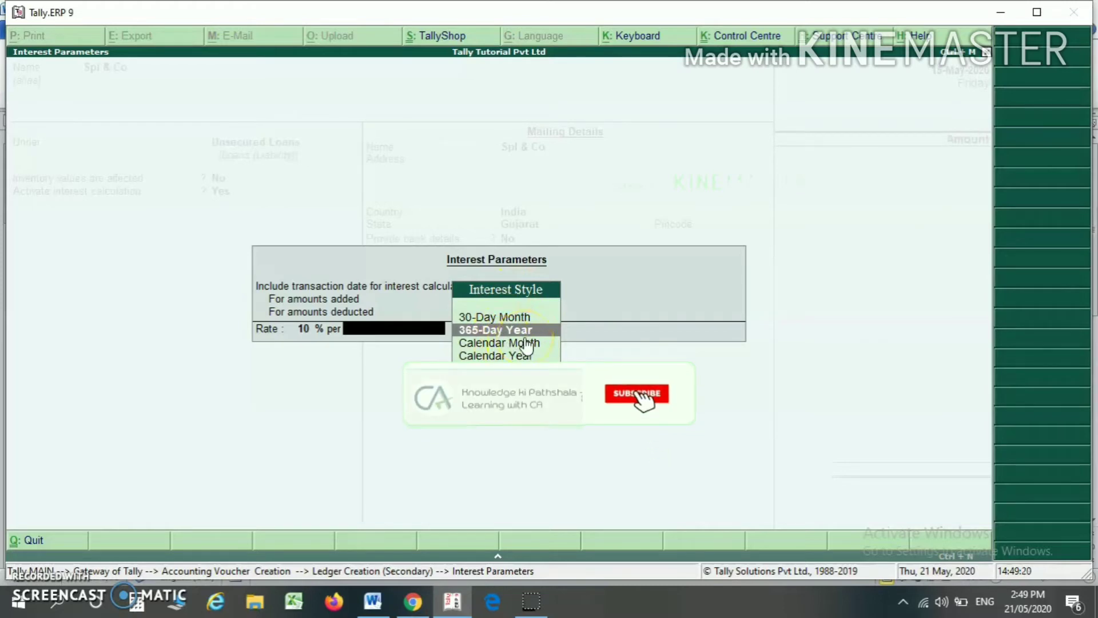
{"action": "key", "text": "Return"}
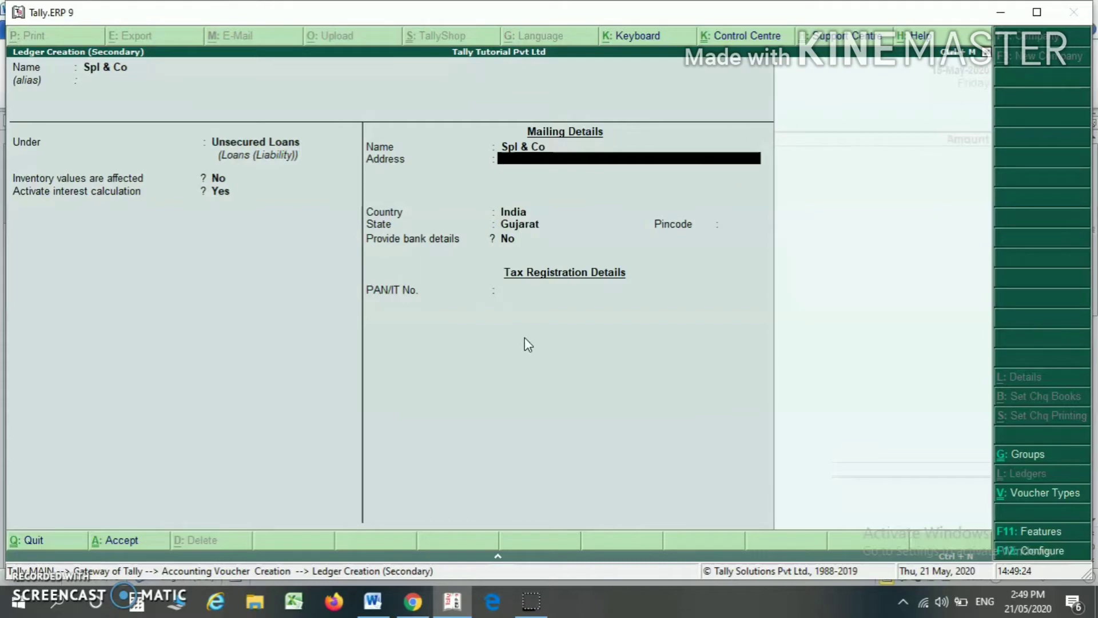
{"action": "key", "text": "ctrl+a"}
Step: Check the loan amount in the Word document, enter 11,50,000 against Spl & Co and save the receipt without a narration
{"action": "key", "text": "alt+Tab"}
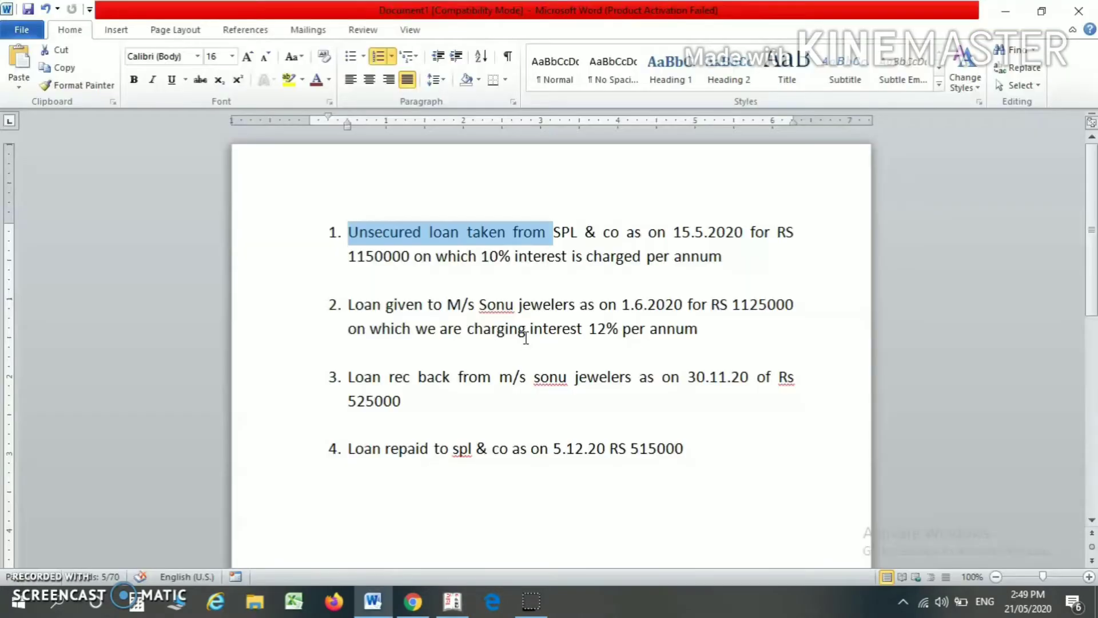
{"action": "left_click", "coordinate": [363, 255]}
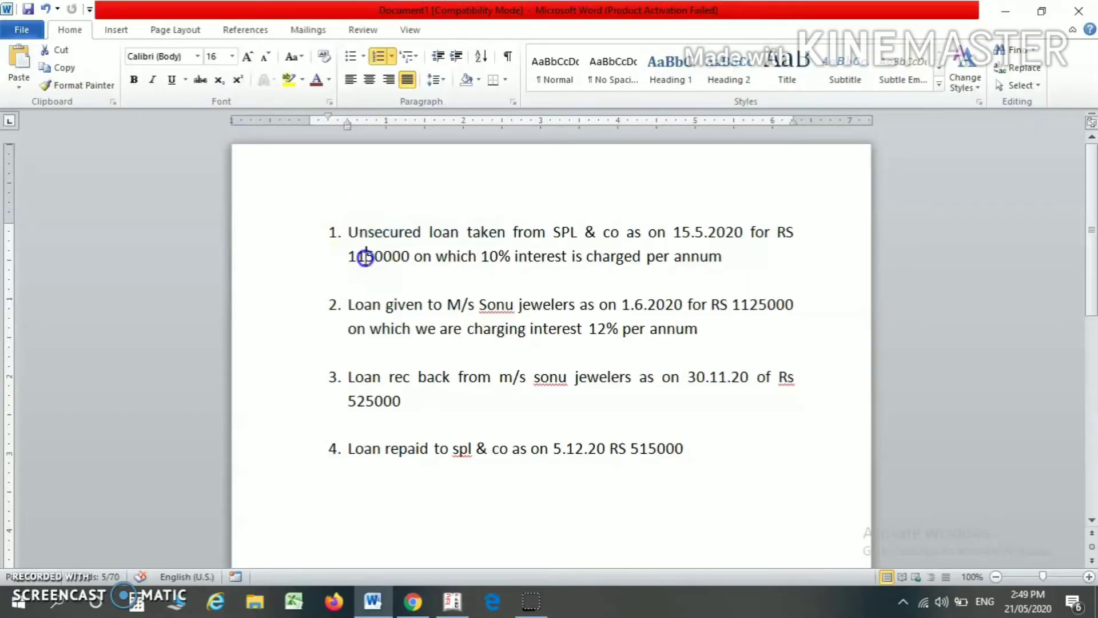
{"action": "key", "text": "alt+Tab"}
{"action": "key", "text": "Return"}
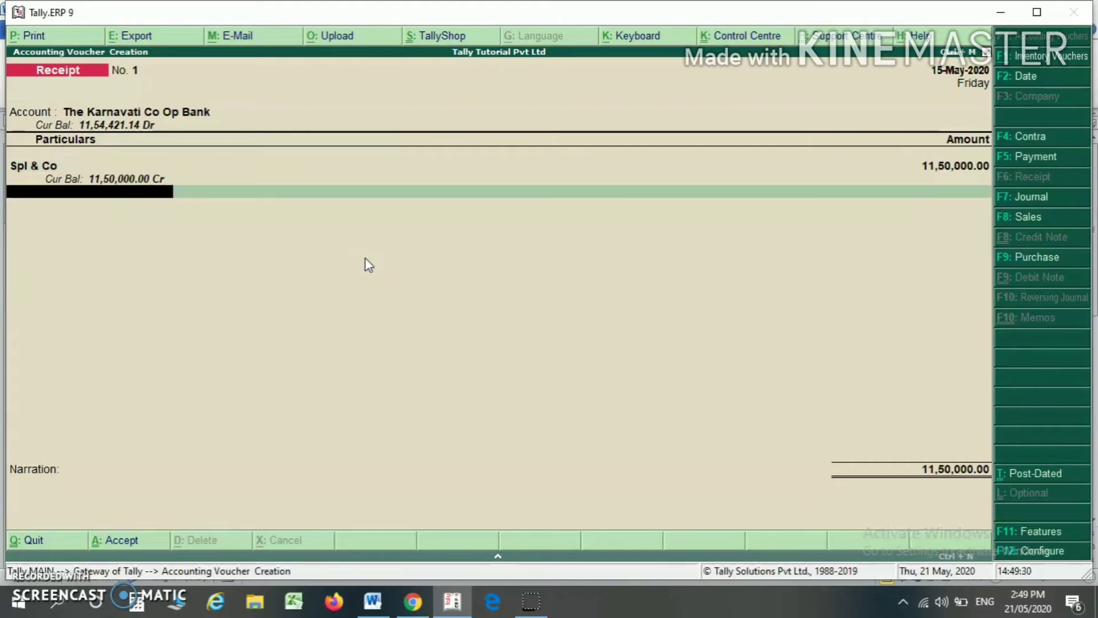
{"action": "key", "text": "Return"}
{"action": "key", "text": "Return"}
{"action": "key", "text": "Return"}
{"action": "key", "text": "Return"}
{"action": "key", "text": "Return"}
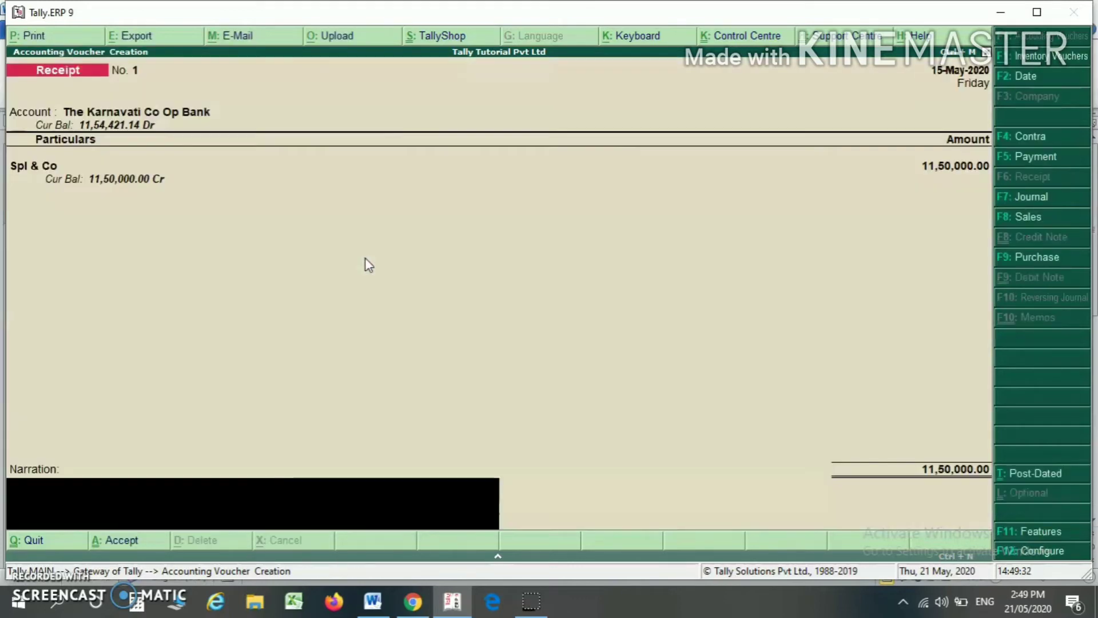
{"action": "key", "text": "Return"}
{"action": "key", "text": "Return"}
Step: Check the loan given to M/s Sonu jewelers in the Word document and change the new voucher's type to Payment
{"action": "key", "text": "alt+Tab"}
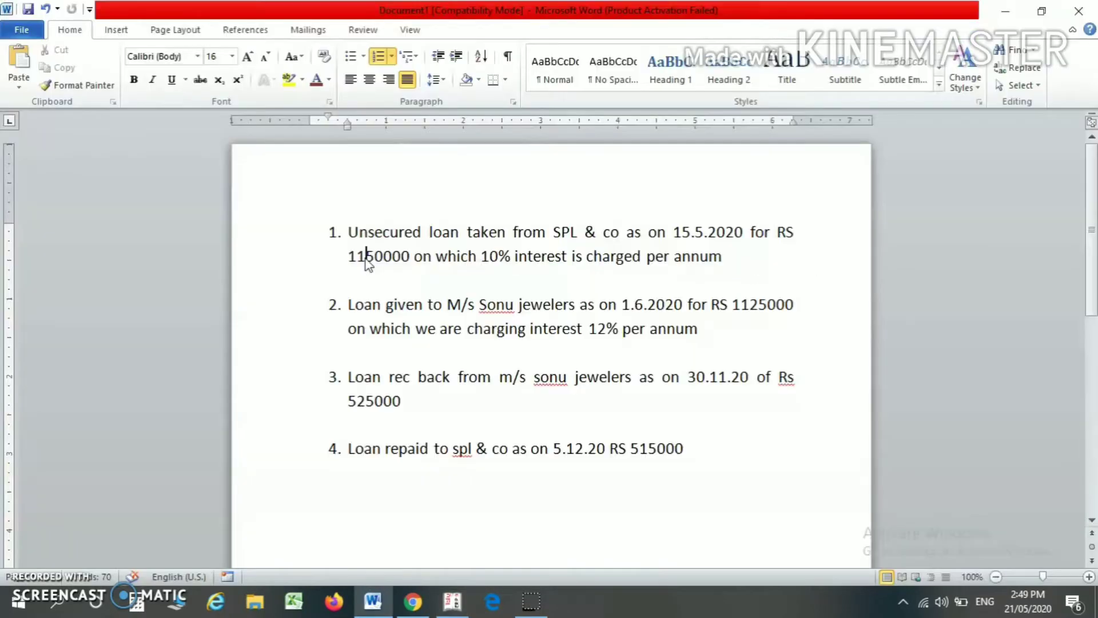
{"action": "left_click_drag", "start_coordinate": [372, 306], "coordinate": [495, 321]}
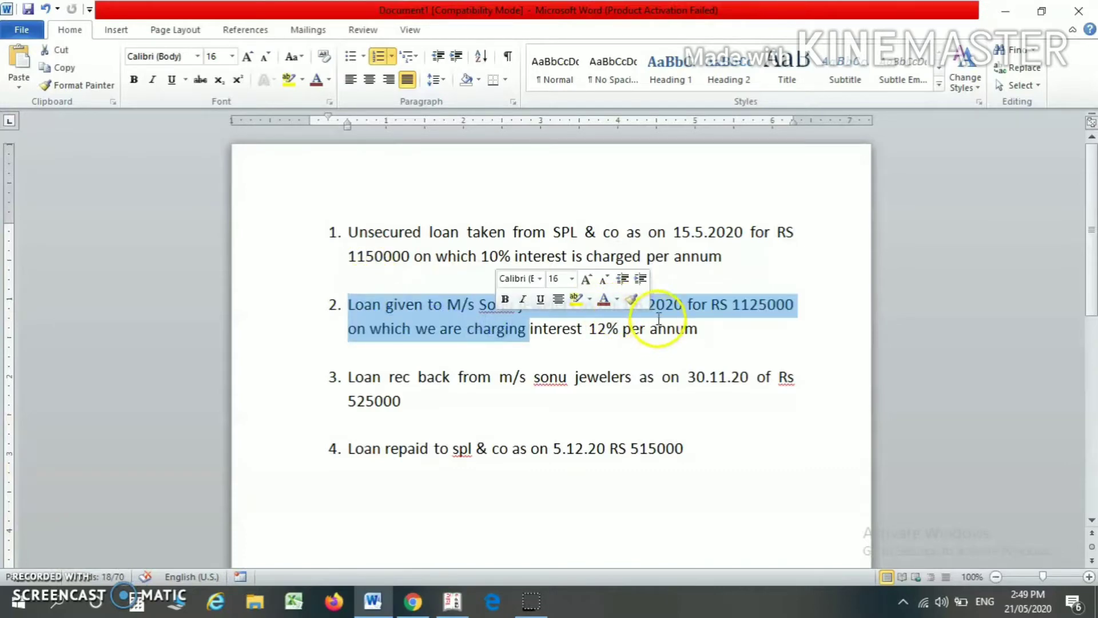
{"action": "left_click", "coordinate": [674, 307]}
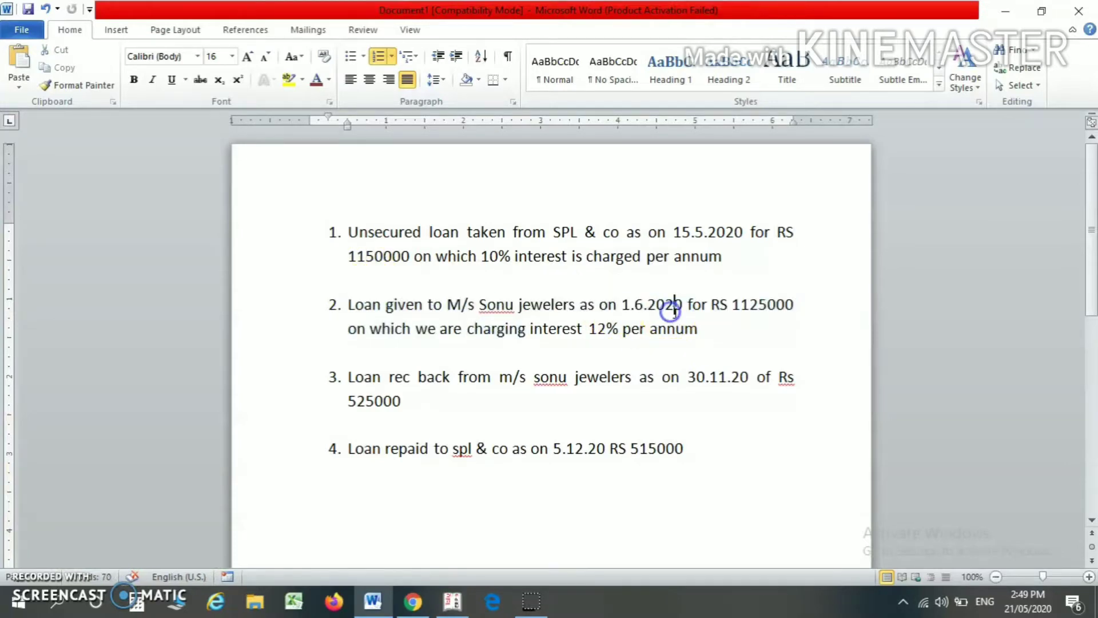
{"action": "double_click", "coordinate": [744, 306]}
{"action": "left_click_drag", "start_coordinate": [370, 329], "coordinate": [483, 331]}
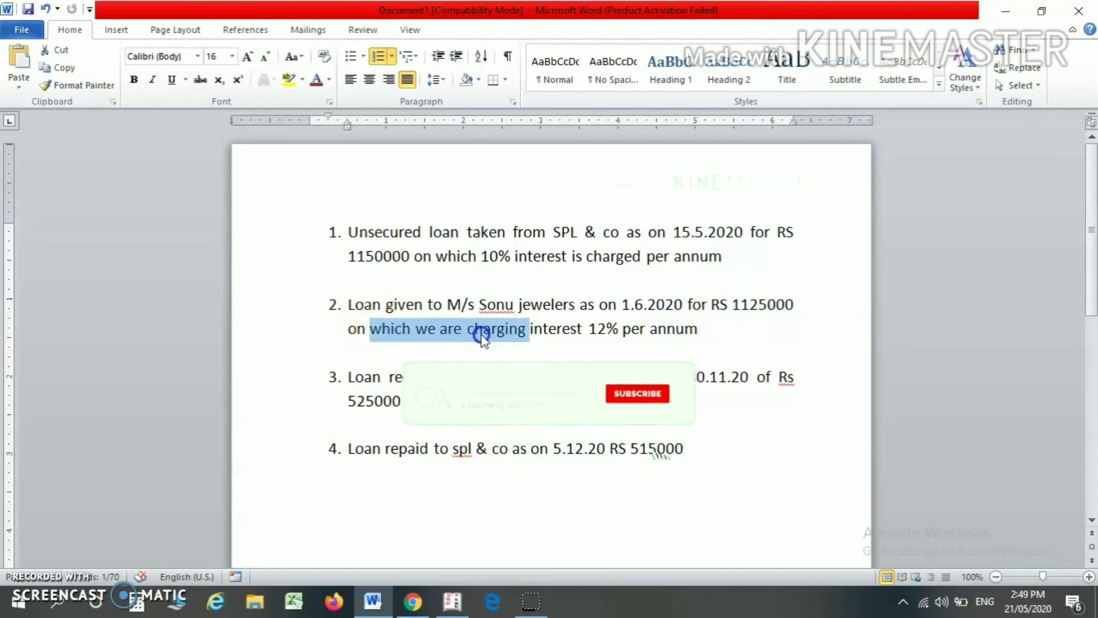
{"action": "key", "text": "alt+Tab"}
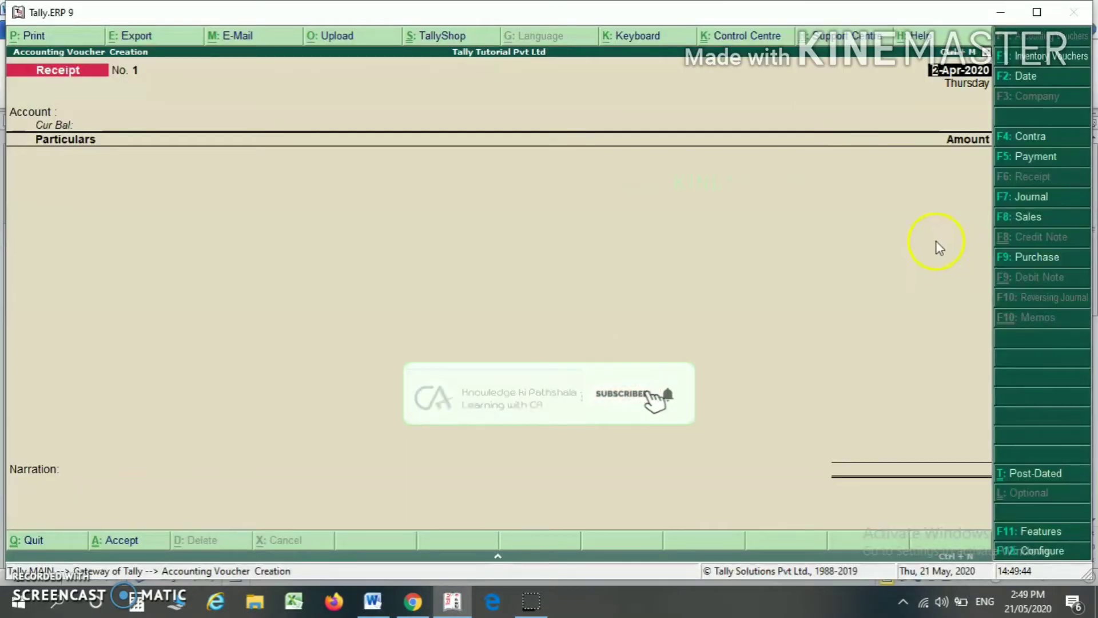
{"action": "left_click", "coordinate": [1047, 156]}
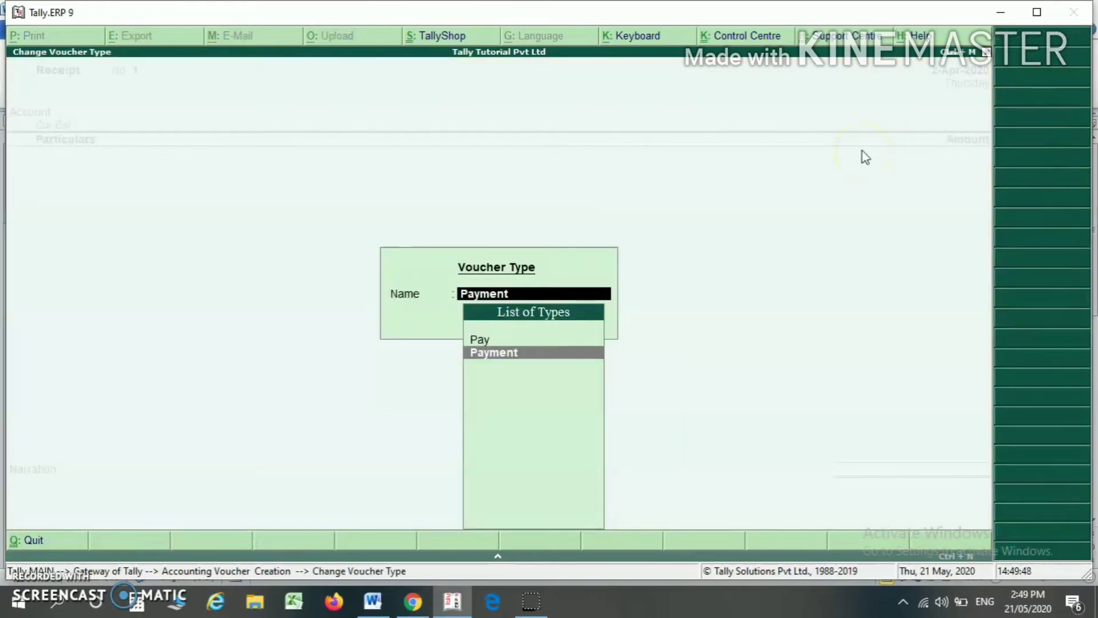
{"action": "key", "text": "Return"}
{"action": "key", "text": "alt+Tab"}
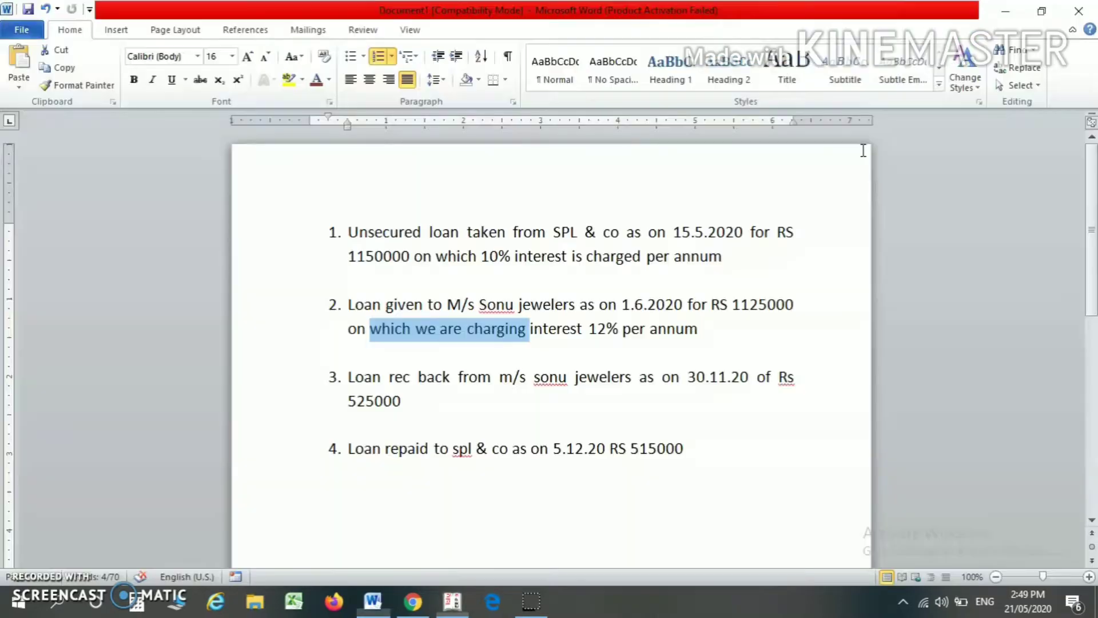
{"action": "key", "text": "alt+Tab"}
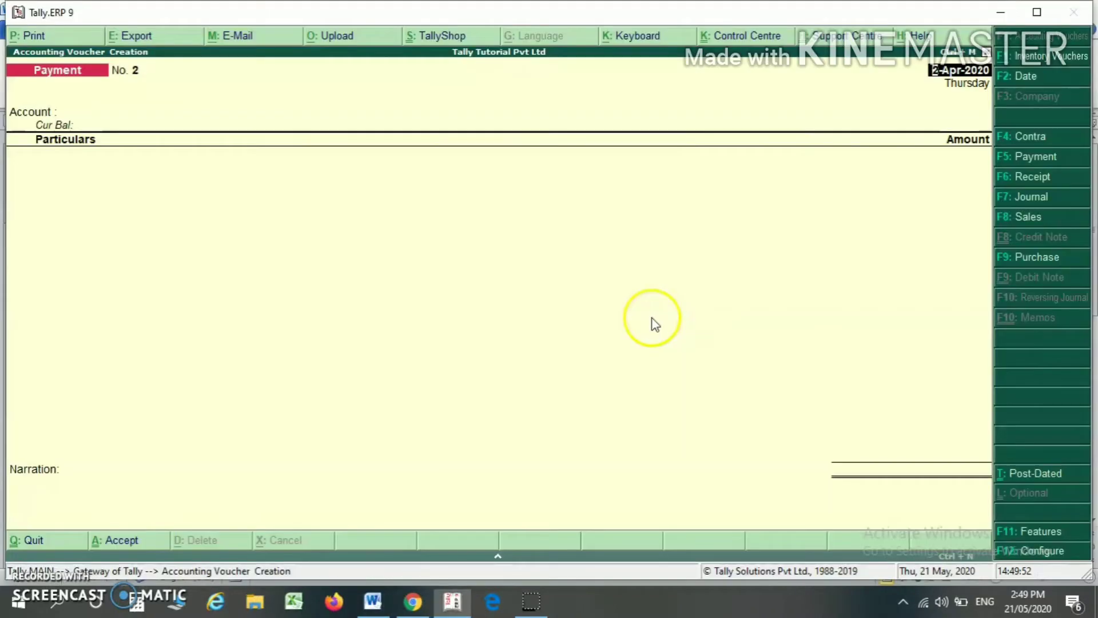
Step: Date the payment 1-Jun-2020, set The Karnavati Co Op Bank as its account and check the borrower's name in the Word document
{"action": "type", "text": "1.6.20"}
{"action": "key", "text": "Return"}
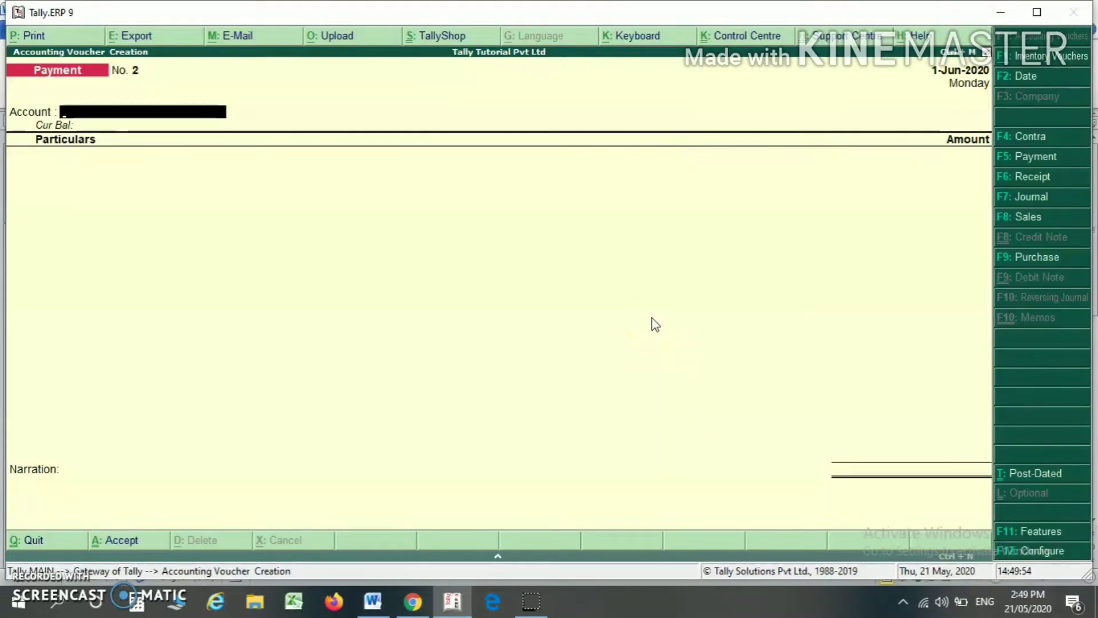
{"action": "type", "text": "Th"}
{"action": "key", "text": "Return"}
{"action": "key", "text": "alt+Tab"}
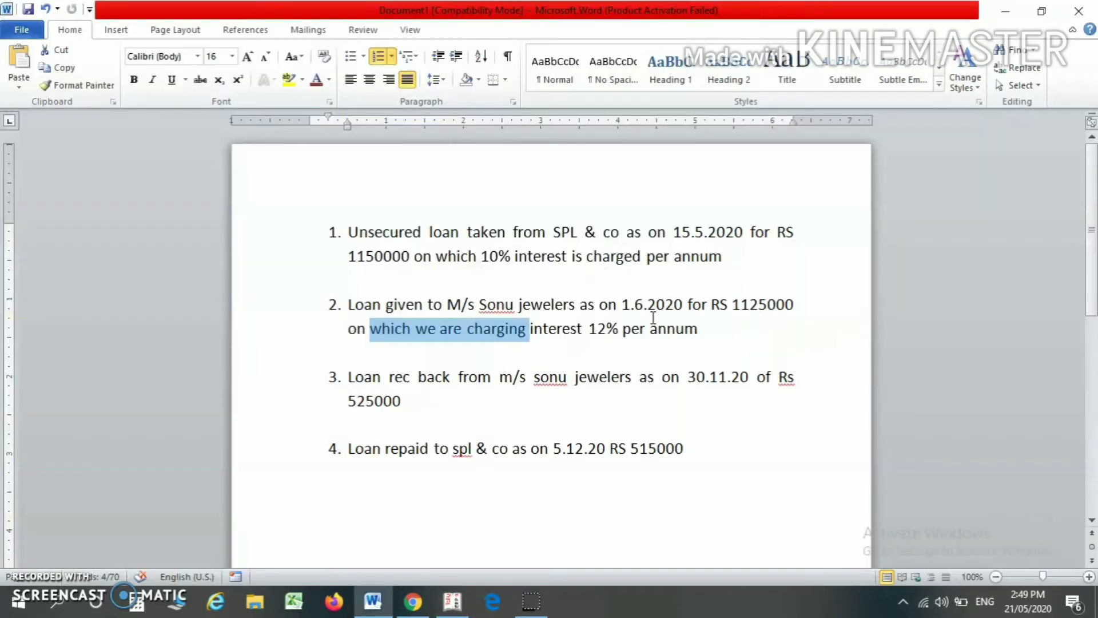
{"action": "key", "text": "alt+Tab"}
Step: Create a new ledger named M/s Sonu Jewellers under Loans & Advances (Asset) from the payment's particulars
{"action": "type", "text": "Ms"}
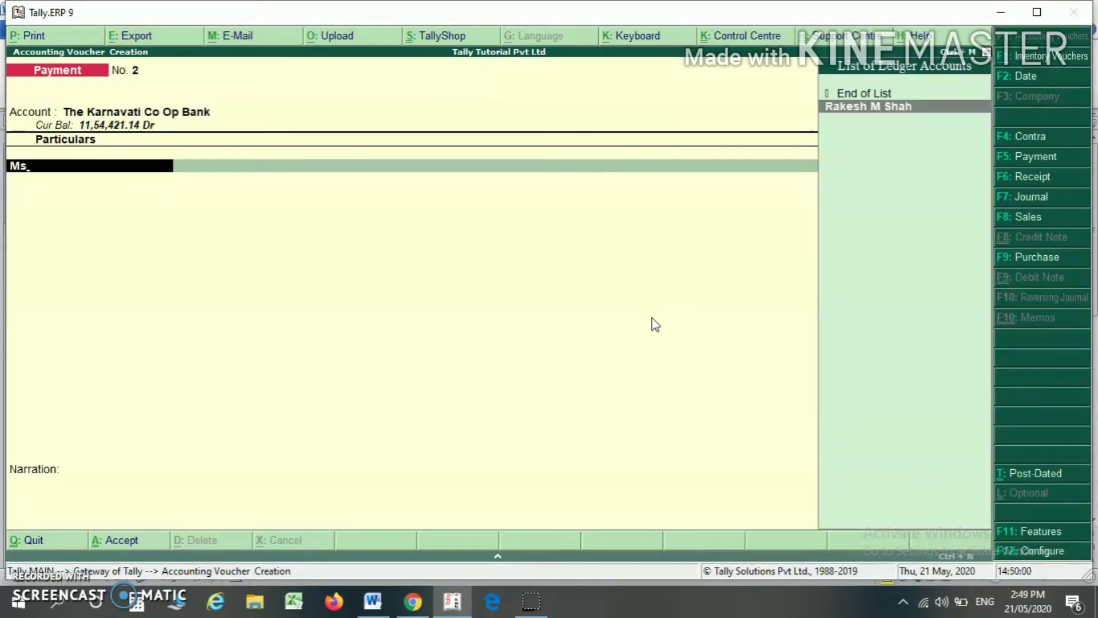
{"action": "key", "text": "alt+c"}
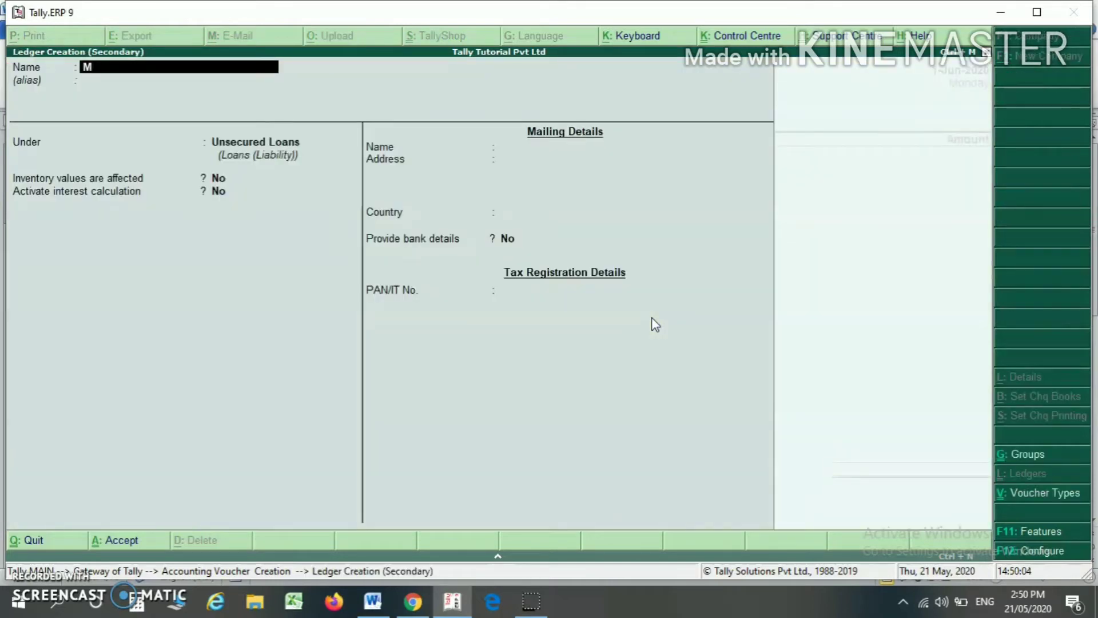
{"action": "type", "text": "M/s"}
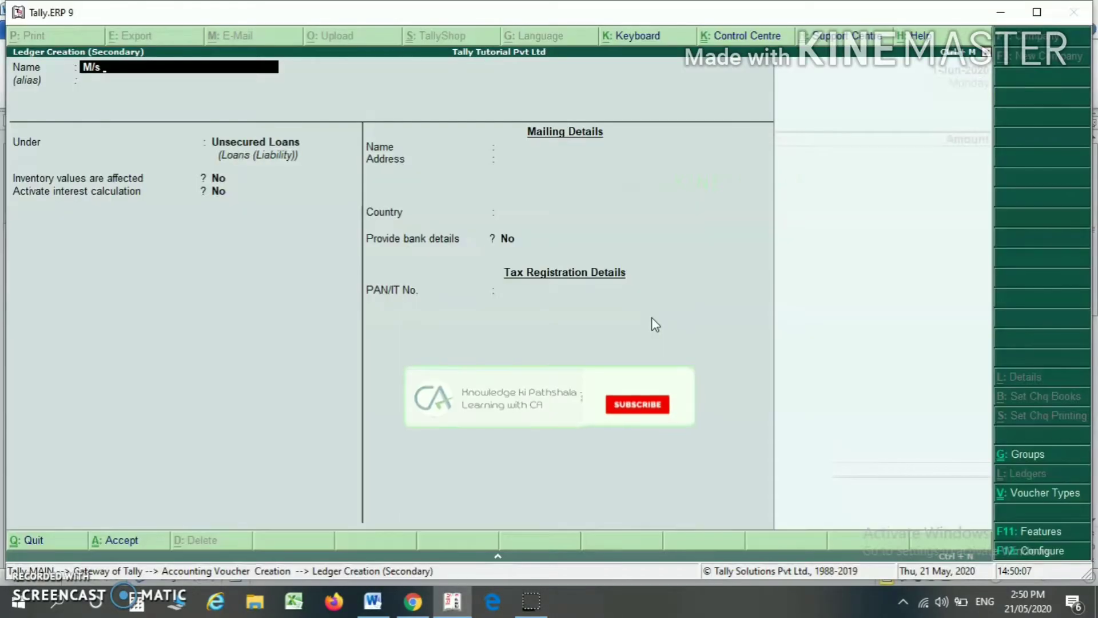
{"action": "type", "text": "S"}
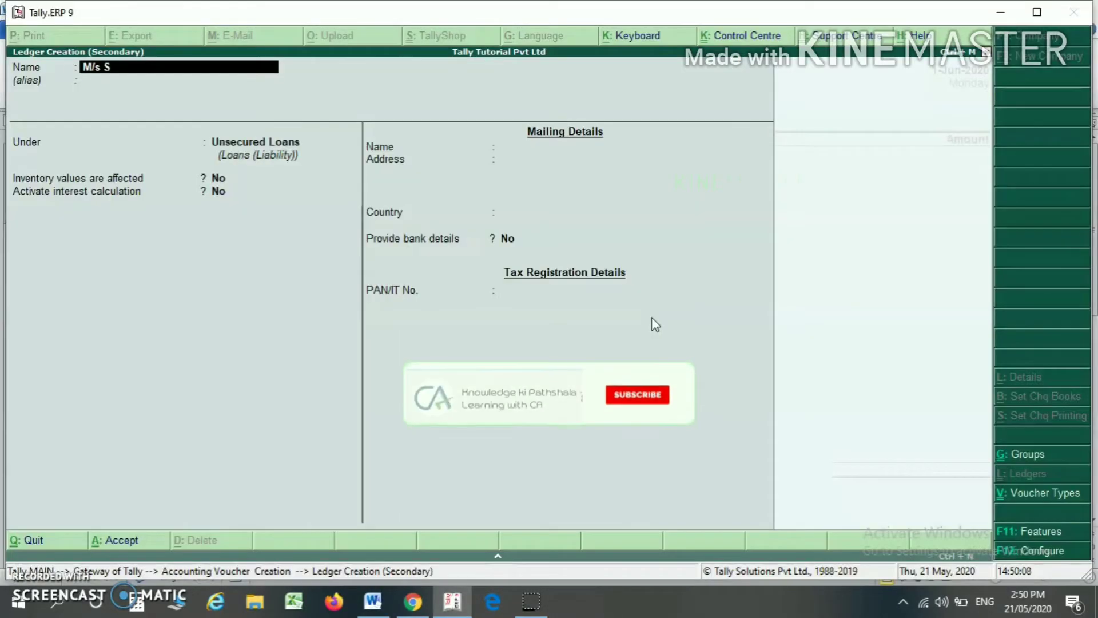
{"action": "type", "text": "onu Jewel"}
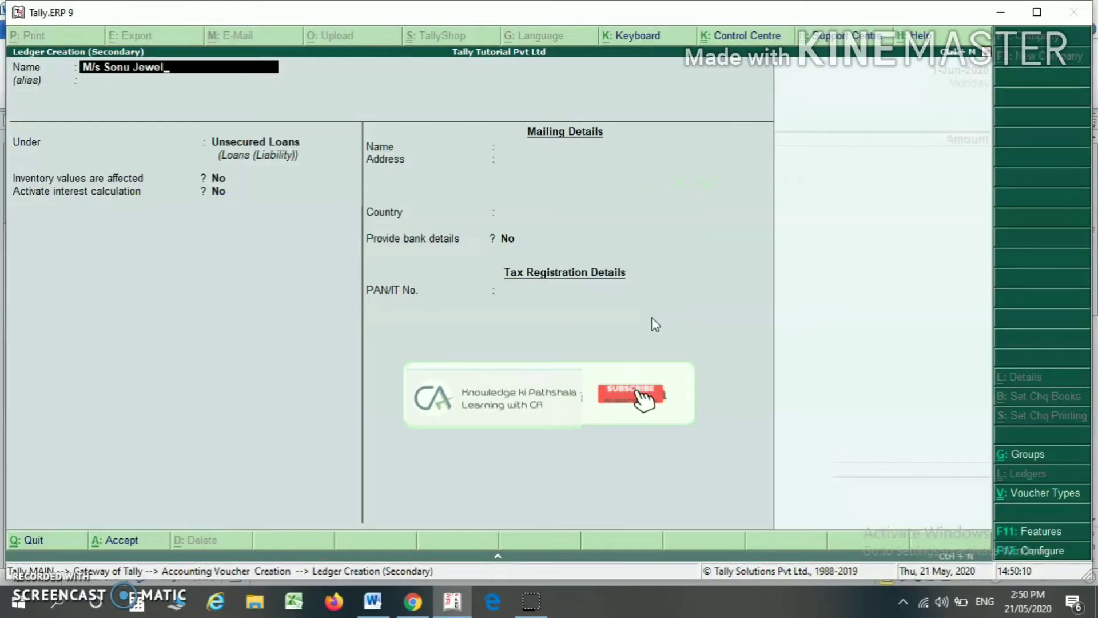
{"action": "type", "text": "lers"}
{"action": "key", "text": "Return"}
{"action": "key", "text": "Return"}
{"action": "type", "text": "Lo"}
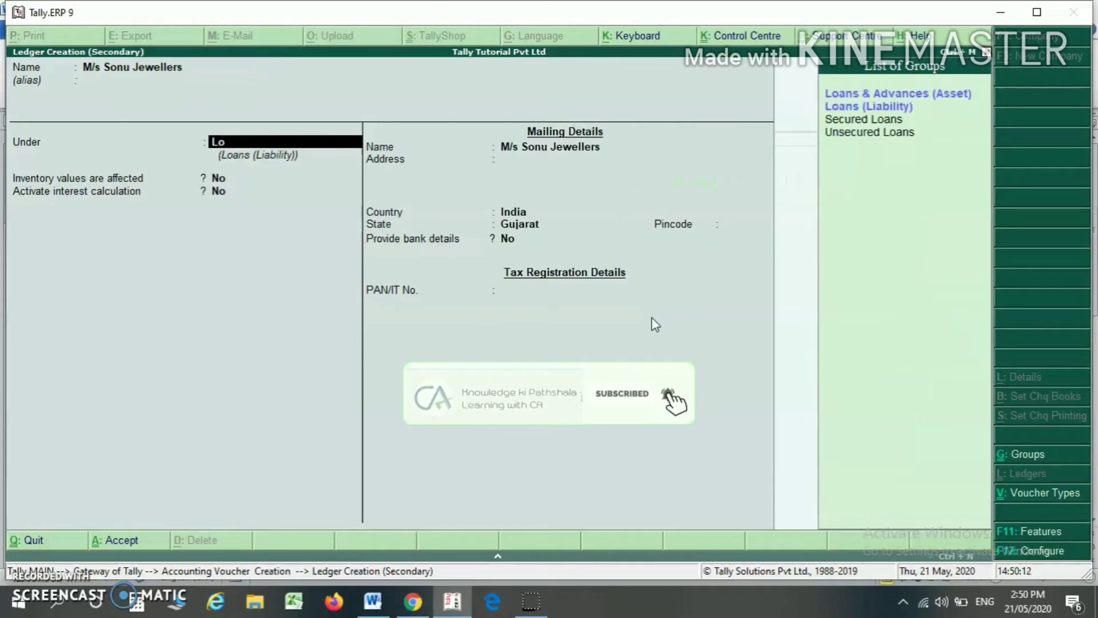
{"action": "key", "text": "Return"}
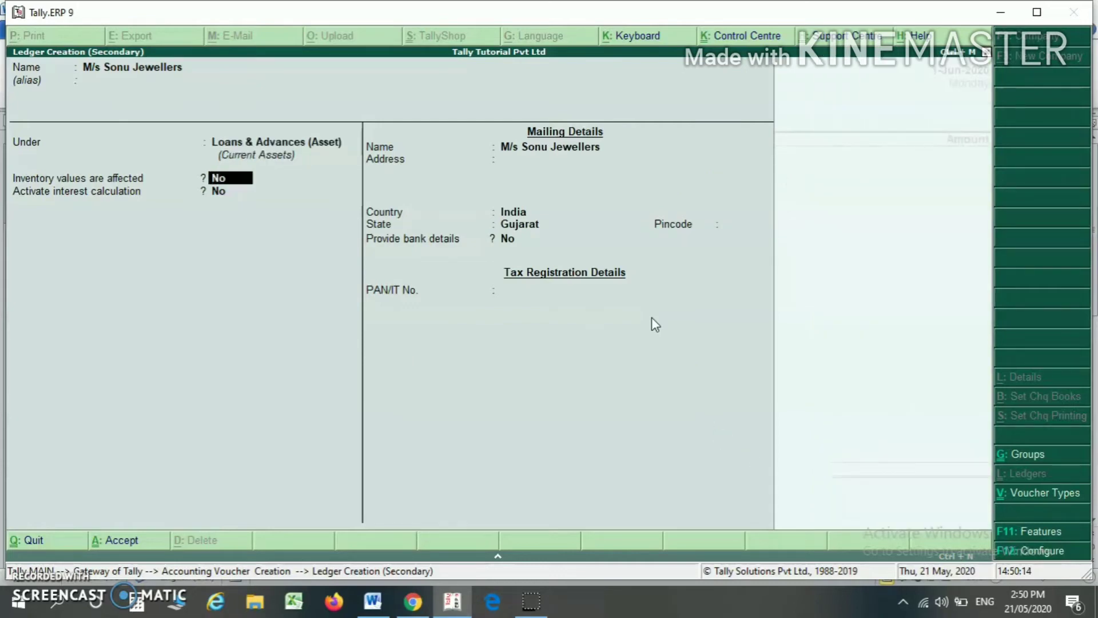
Step: Activate interest calculation for M/s Sonu Jewellers at 12 % per 365-Day Year, including transaction dates for amounts added and deducted, and save the ledger
{"action": "key", "text": "Return"}
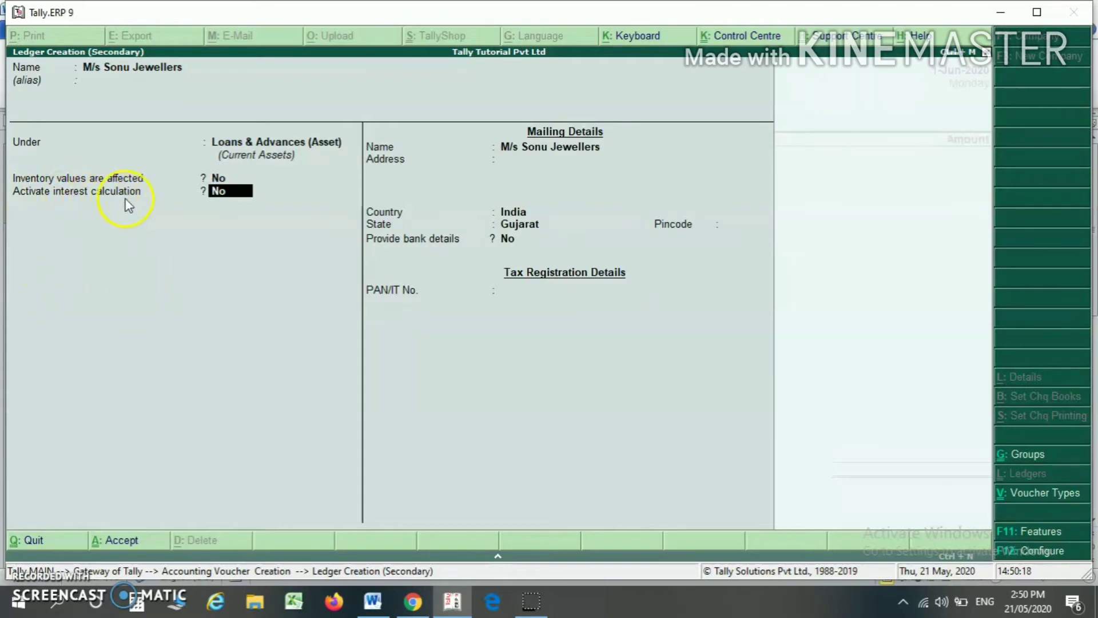
{"action": "key", "text": "Return"}
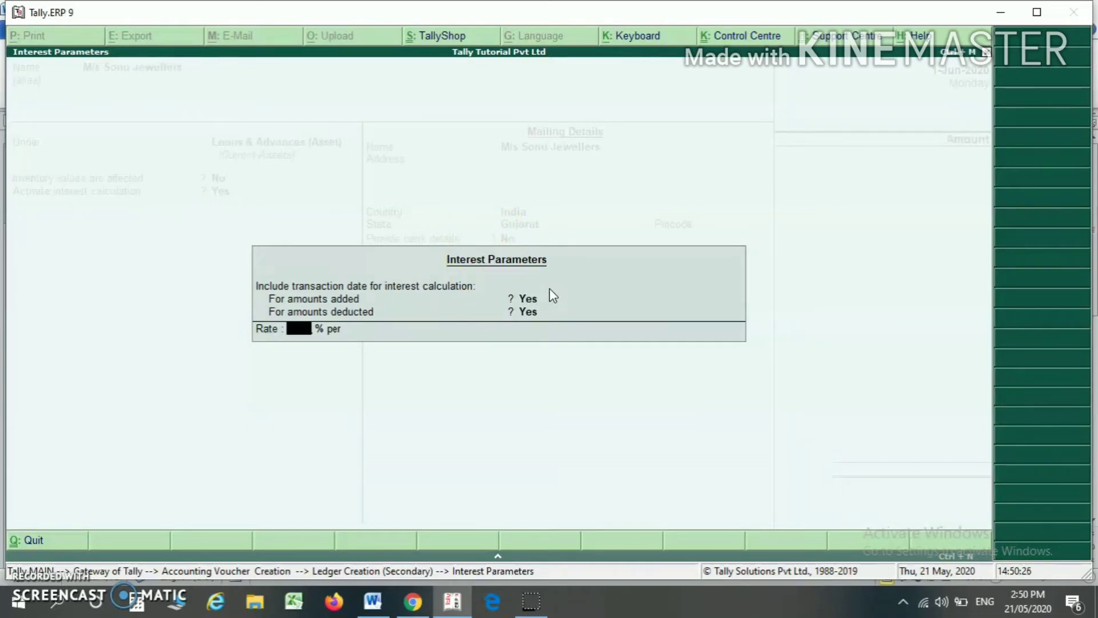
{"action": "key", "text": "Return"}
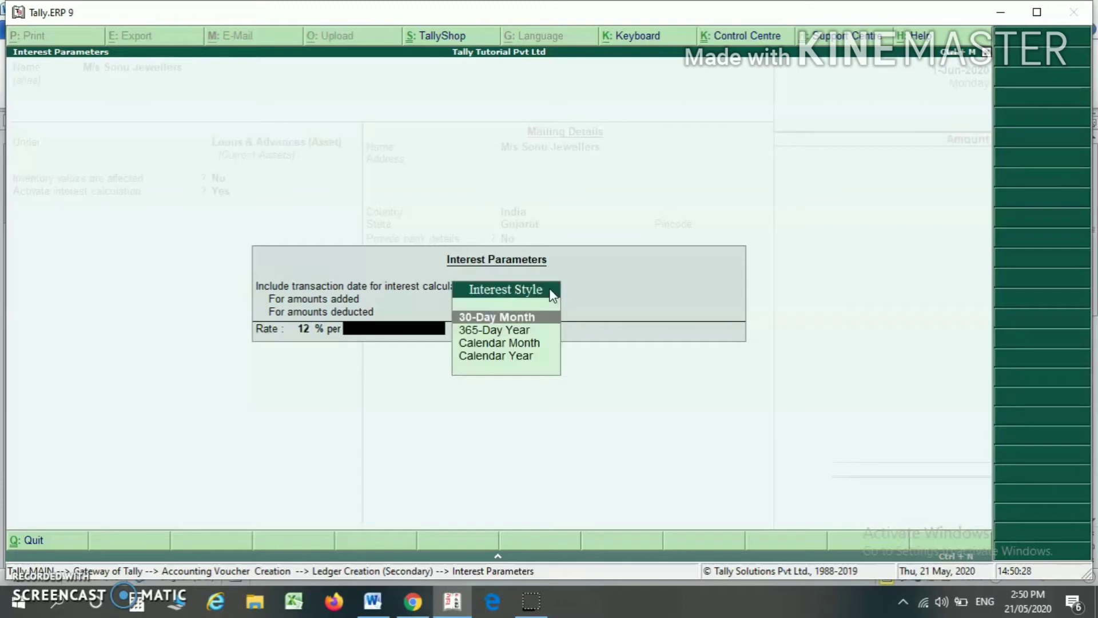
{"action": "key", "text": "Down"}
{"action": "key", "text": "Return"}
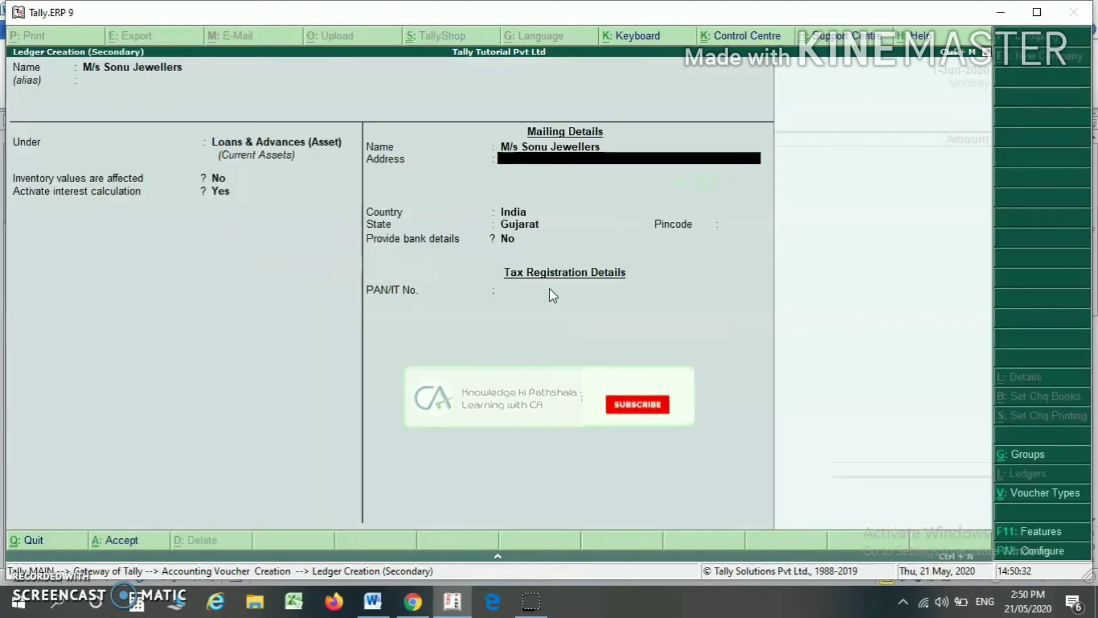
{"action": "key", "text": "ctrl+a"}
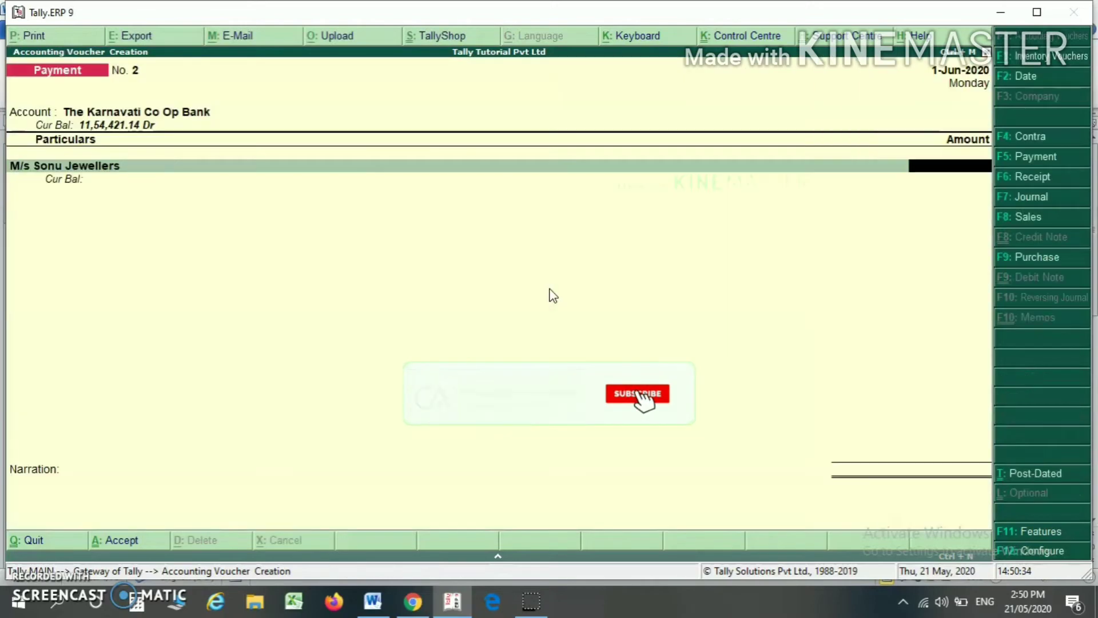
Step: Check the loan amount in the Word document, enter 11,25,000 against M/s Sonu Jewellers and save the payment without a narration
{"action": "key", "text": "alt+Tab"}
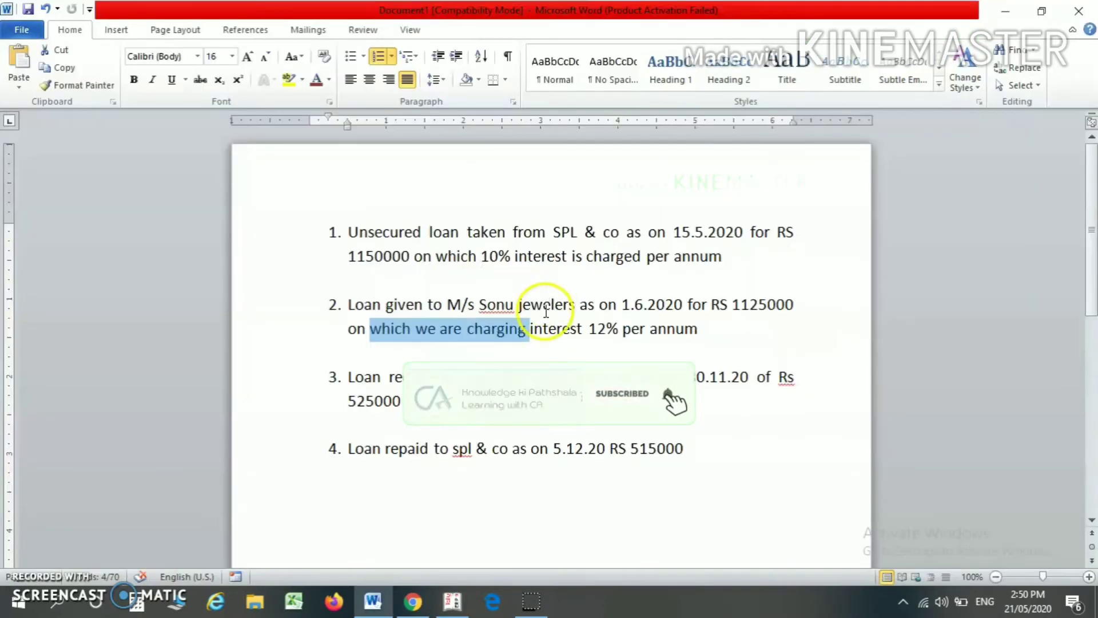
{"action": "left_click", "coordinate": [564, 304]}
{"action": "left_click_drag", "start_coordinate": [563, 304], "coordinate": [772, 301]}
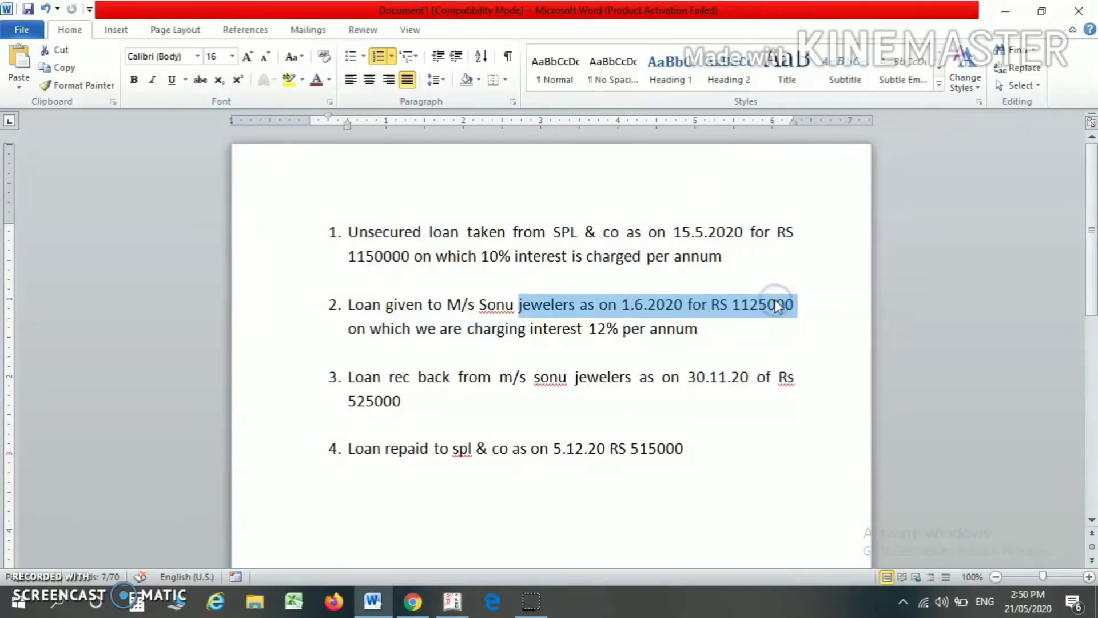
{"action": "key", "text": "alt+Tab"}
{"action": "type", "text": "11,25,00"}
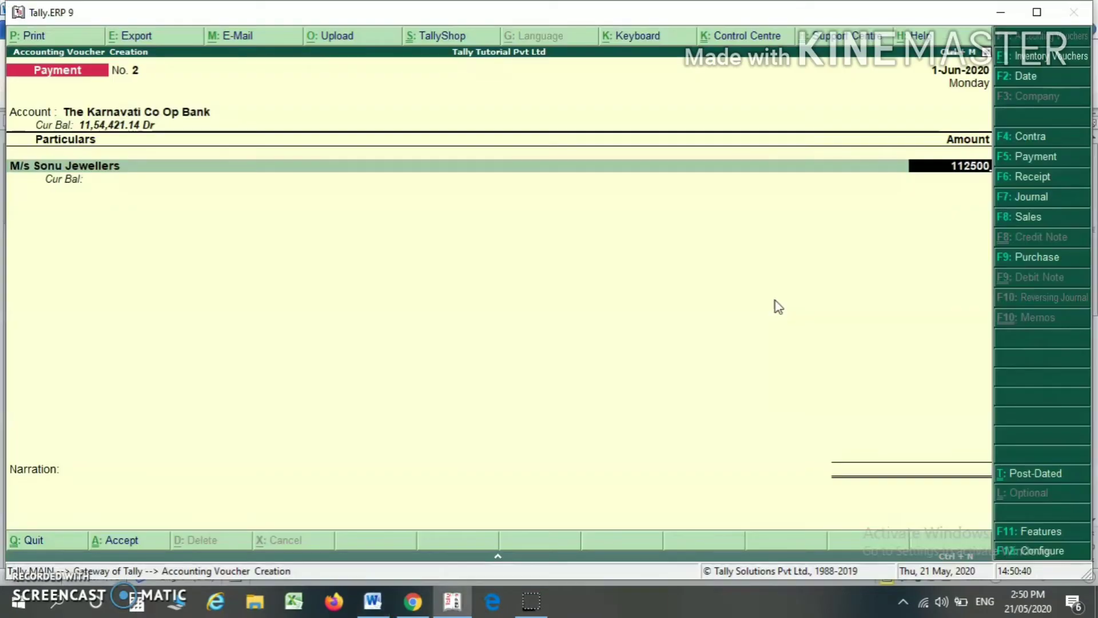
{"action": "type", "text": "0"}
{"action": "key", "text": "Return"}
{"action": "key", "text": "Return"}
{"action": "key", "text": "Return"}
{"action": "key", "text": "Return"}
{"action": "key", "text": "Return"}
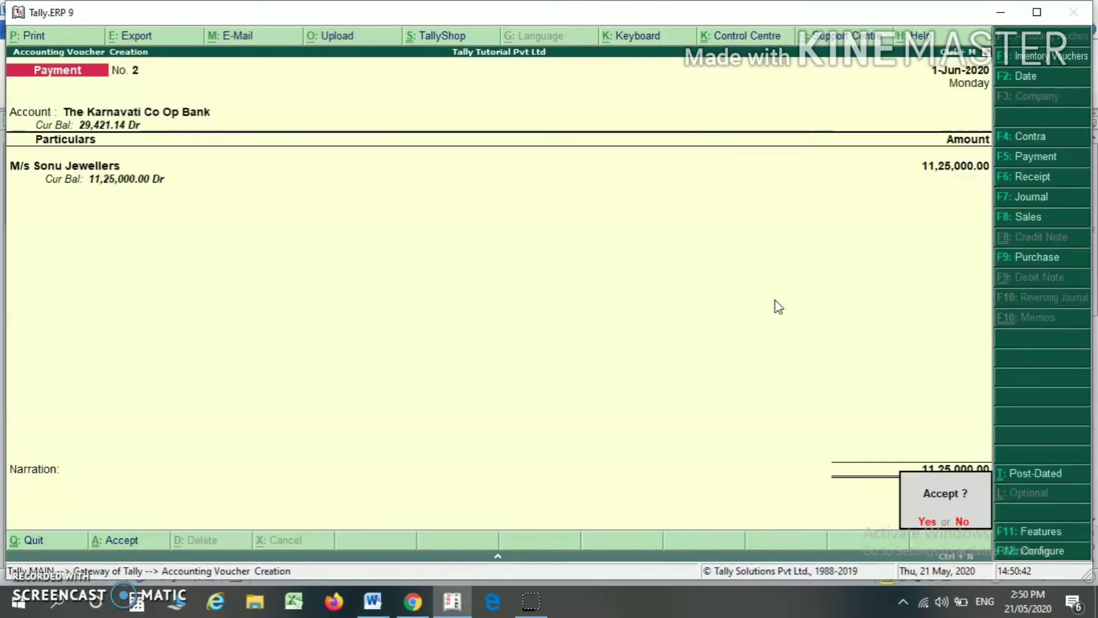
{"action": "key", "text": "Return"}
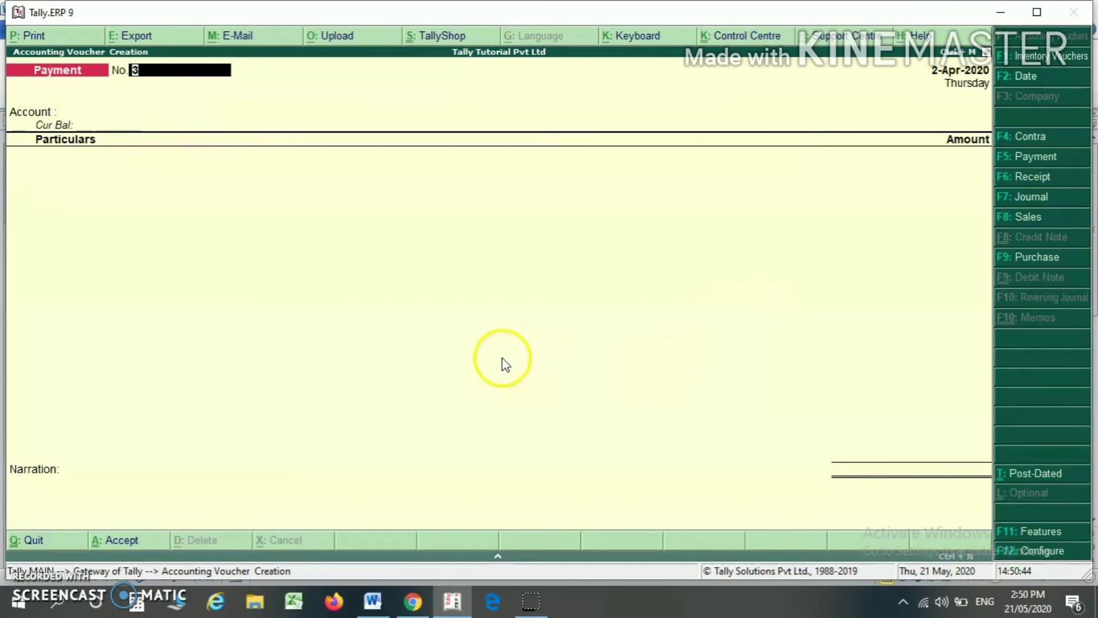
Step: Check the loan received back from M/s Sonu jewelers in the Word document and change the new voucher's type to Receipt
{"action": "key", "text": "alt+Tab"}
{"action": "left_click_drag", "start_coordinate": [395, 377], "coordinate": [466, 377]}
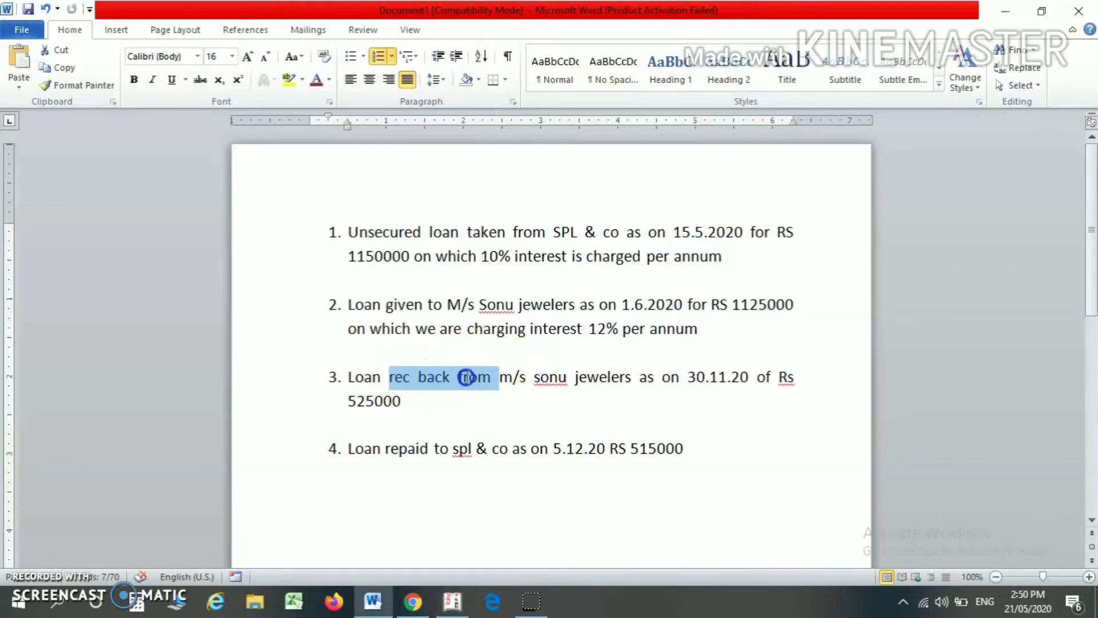
{"action": "double_click", "coordinate": [538, 377]}
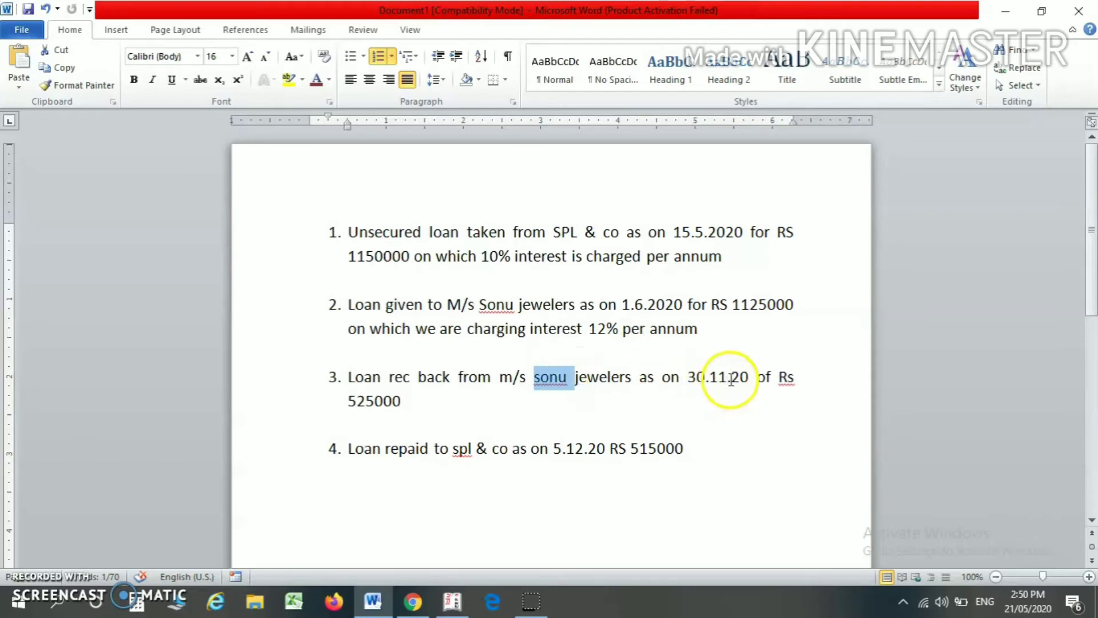
{"action": "key", "text": "alt+Tab"}
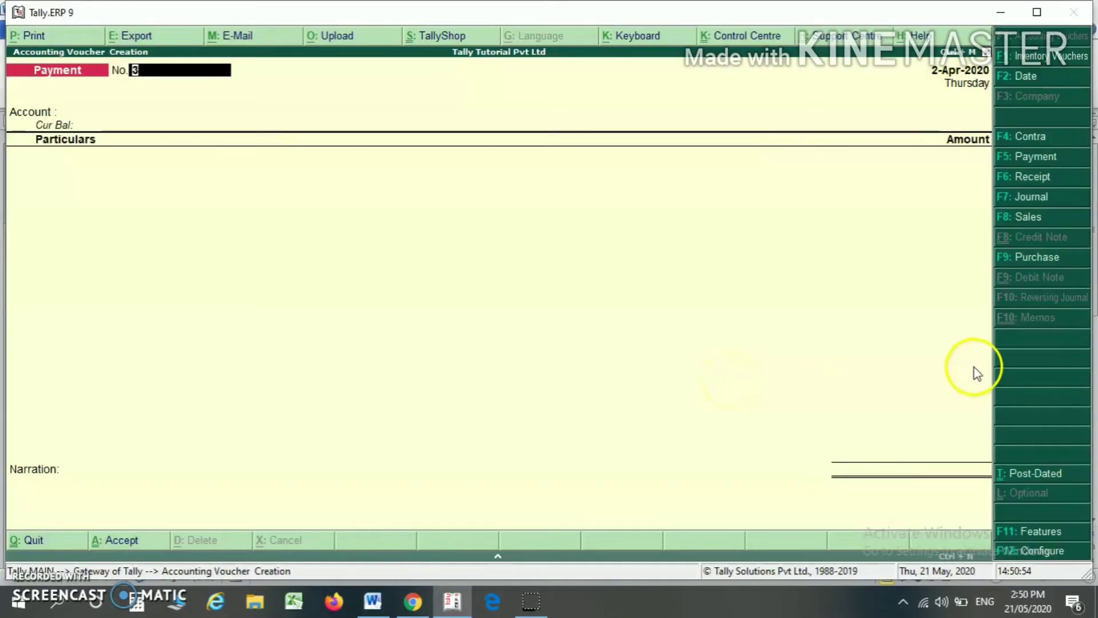
{"action": "left_click", "coordinate": [1011, 177]}
Step: Date the receipt 30-Nov-2020 and set The Karnavati Co Op Bank as its account
{"action": "type", "text": "3"}
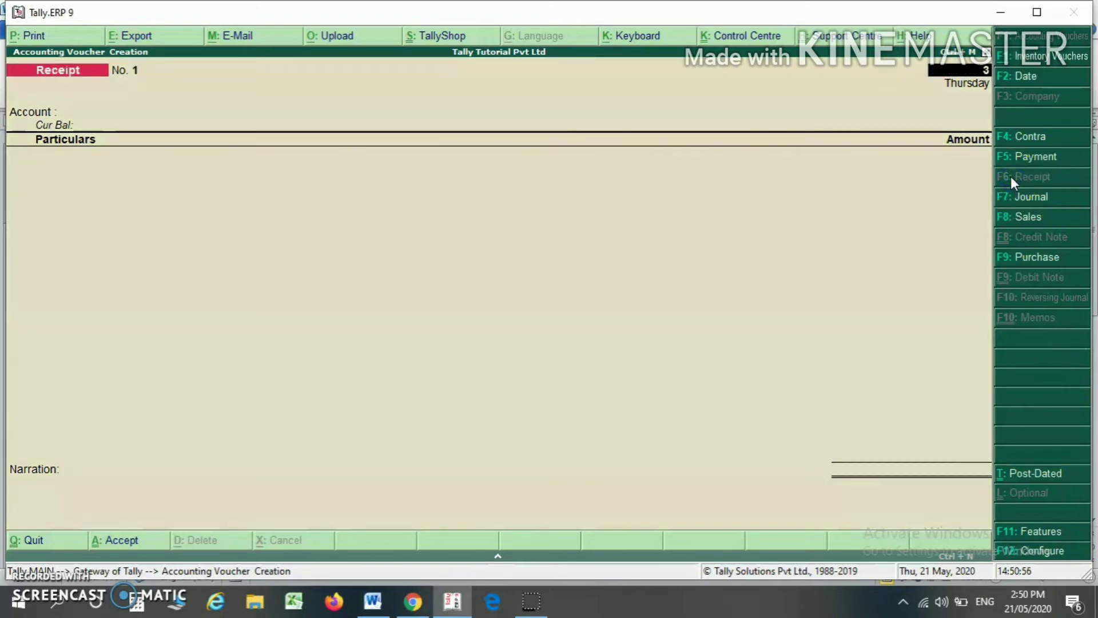
{"action": "type", "text": "0.11.20"}
{"action": "key", "text": "Return"}
{"action": "type", "text": "t"}
{"action": "key", "text": "Return"}
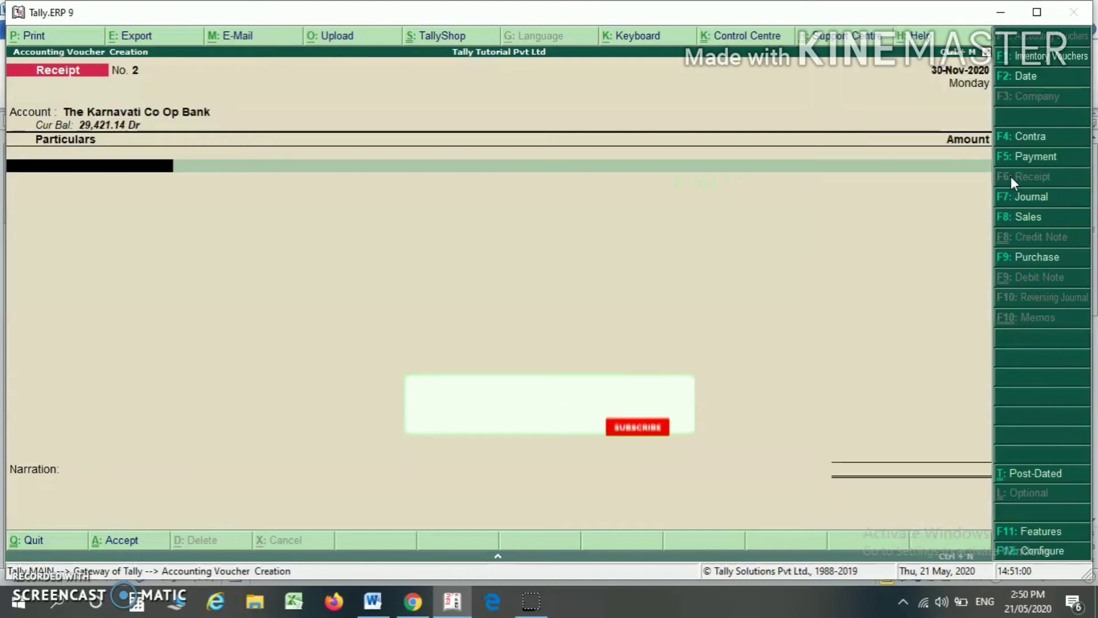
Step: Check the paying party in the Word document and select M/s Sonu Jewellers in the receipt's particulars
{"action": "key", "text": "alt+Tab"}
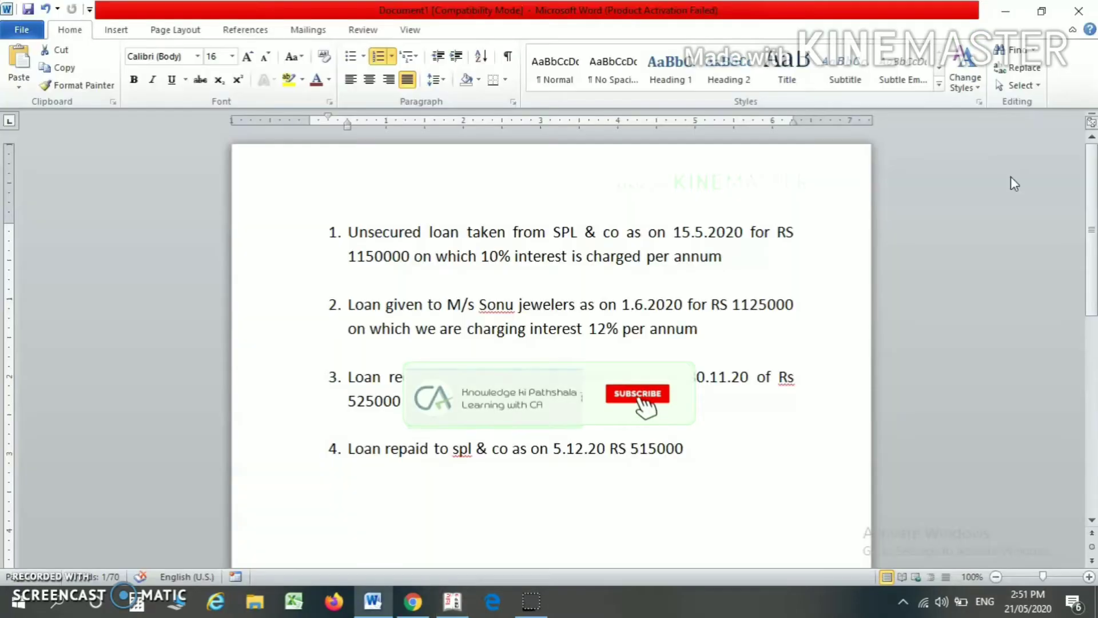
{"action": "key", "text": "alt+Tab"}
{"action": "type", "text": "So"}
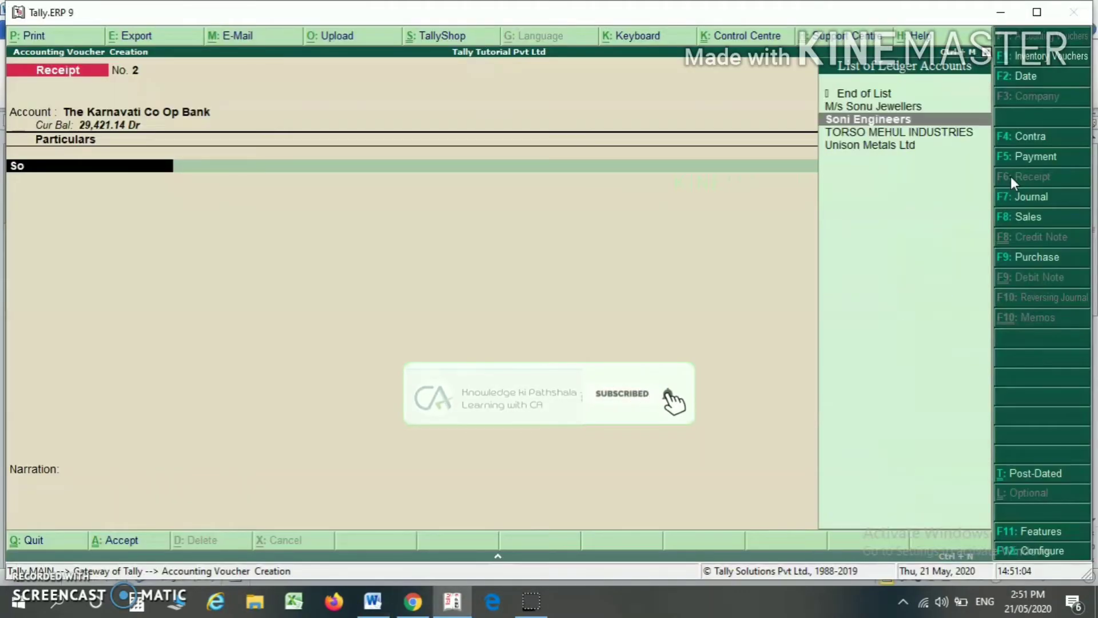
{"action": "key", "text": "Down"}
{"action": "key", "text": "Up"}
{"action": "key", "text": "Up"}
{"action": "key", "text": "Return"}
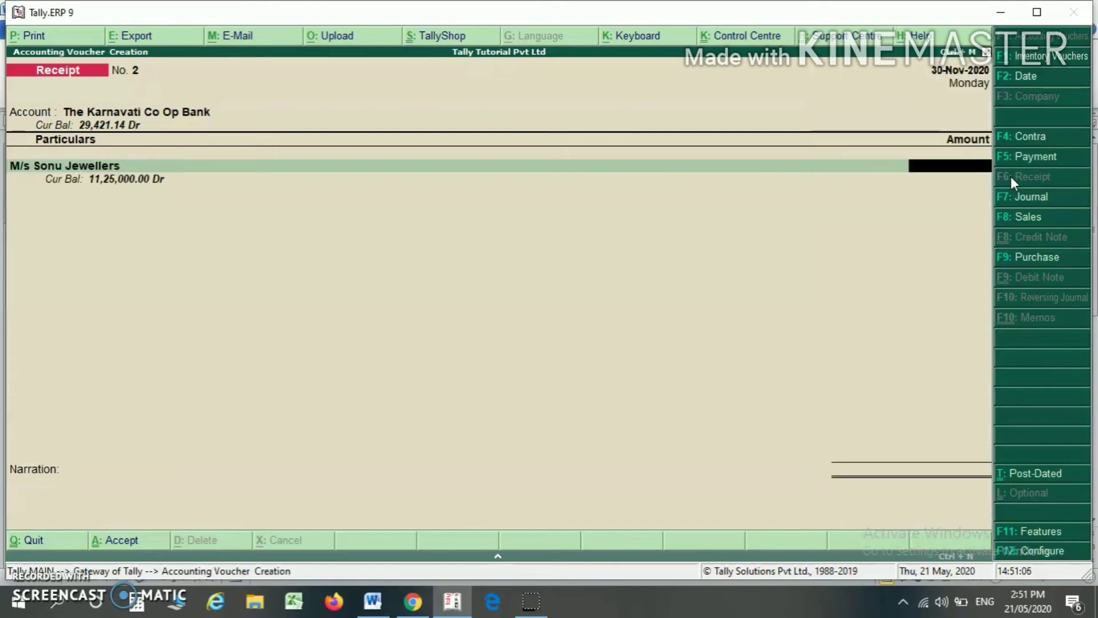
Step: Check the repaid amount in the Word document, enter 5,25,000 against M/s Sonu Jewellers and save the receipt without a narration
{"action": "key", "text": "alt+Tab"}
{"action": "key", "text": "alt+Tab"}
{"action": "type", "text": "5,25,00"}
{"action": "type", "text": "00"}
{"action": "key", "text": "Return"}
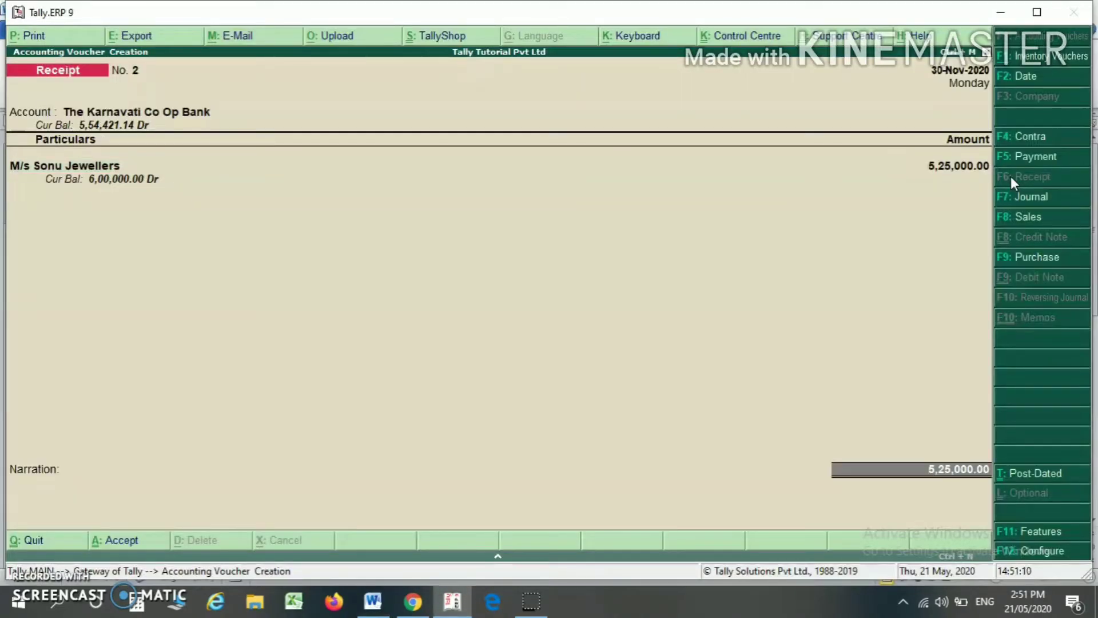
{"action": "key", "text": "Return"}
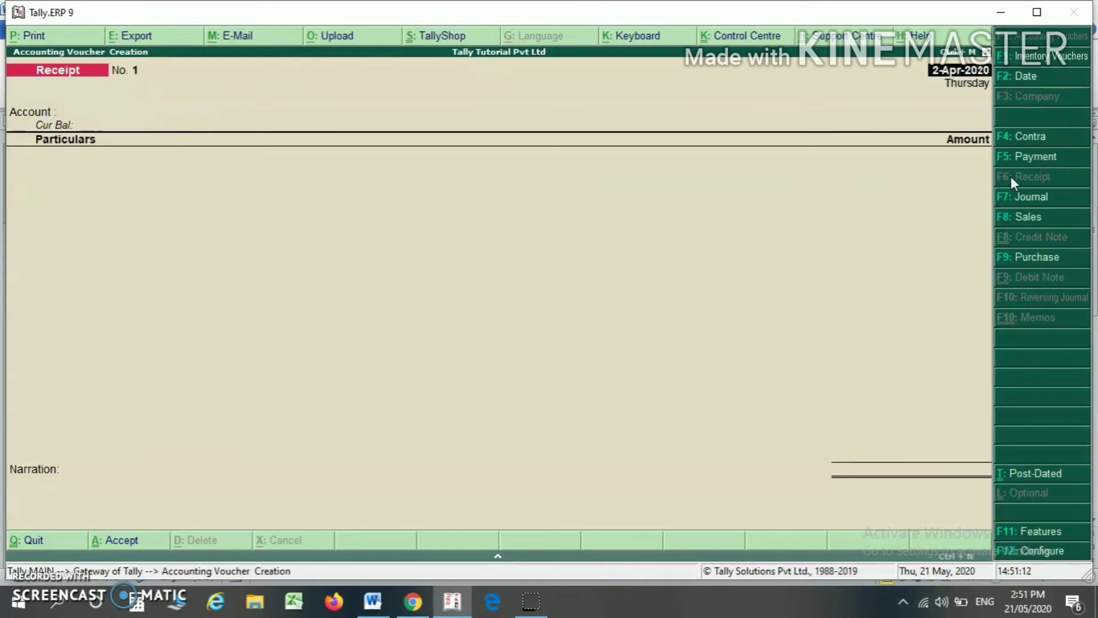
Step: Check the loan repaid to Spl & Co in the Word document and change the new voucher's type to Payment
{"action": "key", "text": "alt+Tab"}
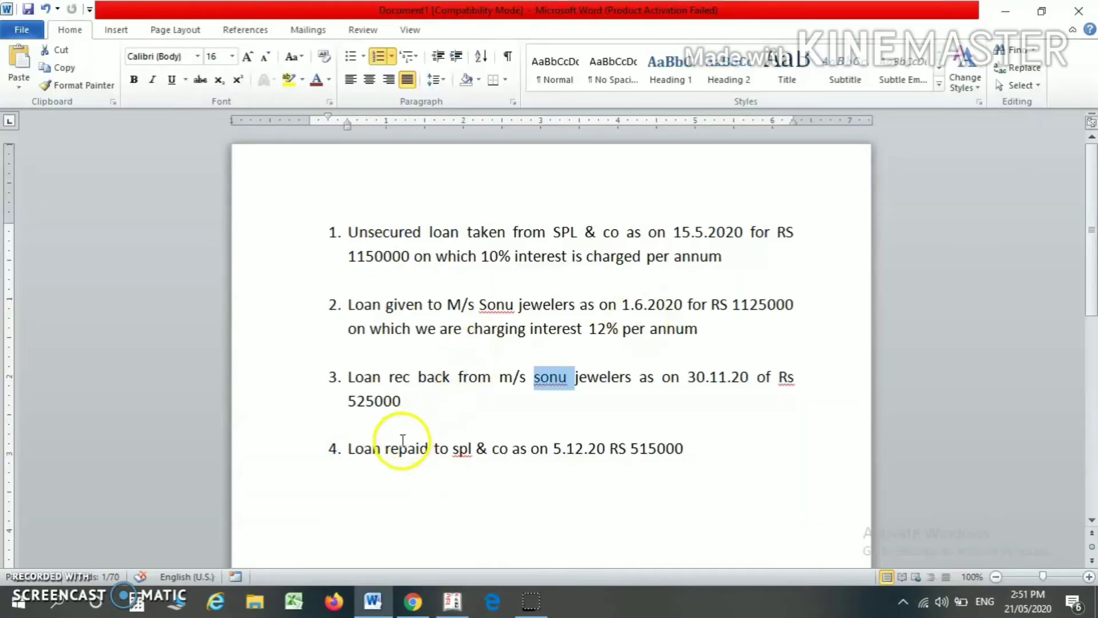
{"action": "left_click_drag", "start_coordinate": [387, 449], "coordinate": [515, 452]}
{"action": "key", "text": "alt+Tab"}
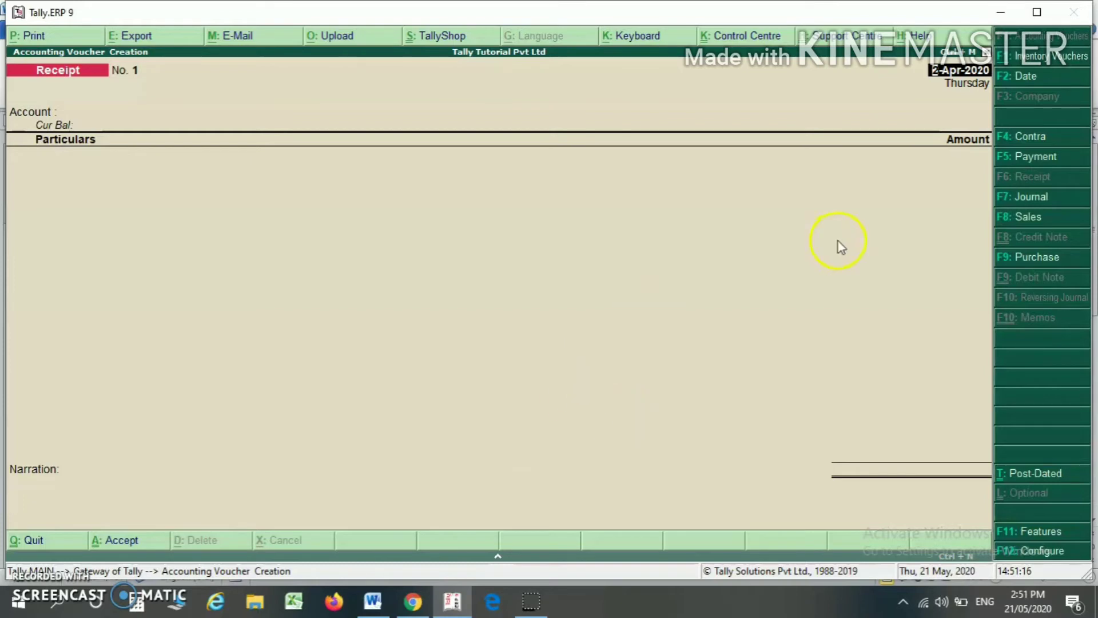
{"action": "left_click", "coordinate": [1007, 162]}
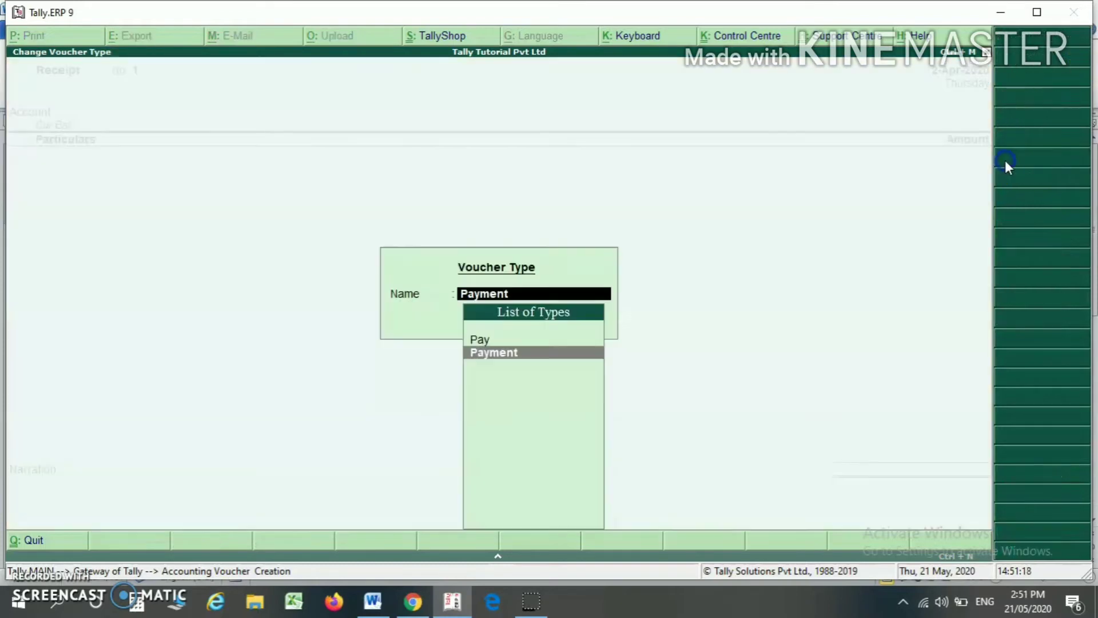
{"action": "key", "text": "Return"}
Step: Date the payment 5-Dec-2020, set The Karnavati Co Op Bank as its account and select Spl & Co in the particulars
{"action": "key", "text": "F2"}
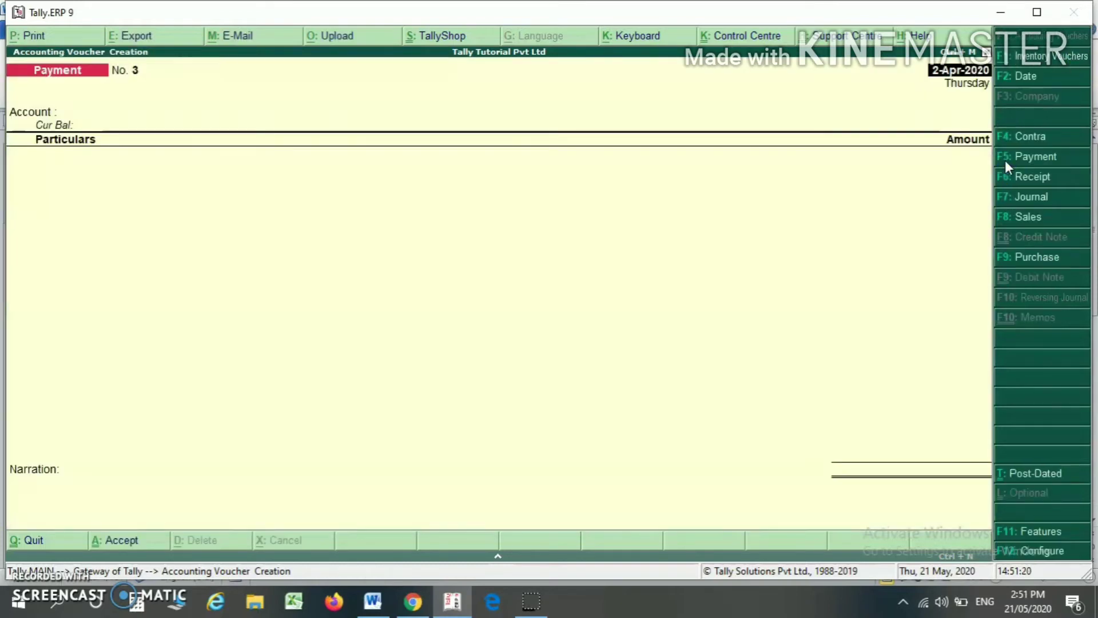
{"action": "type", "text": "5."}
{"action": "key", "text": "Return"}
{"action": "type", "text": "Th"}
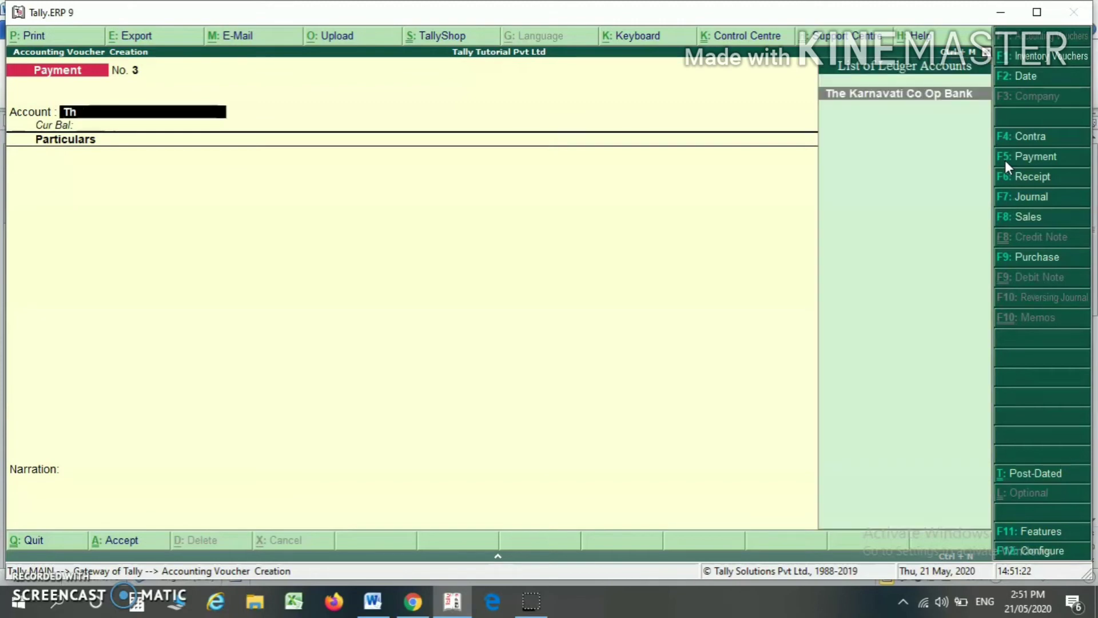
{"action": "key", "text": "Return"}
{"action": "type", "text": "Sp"}
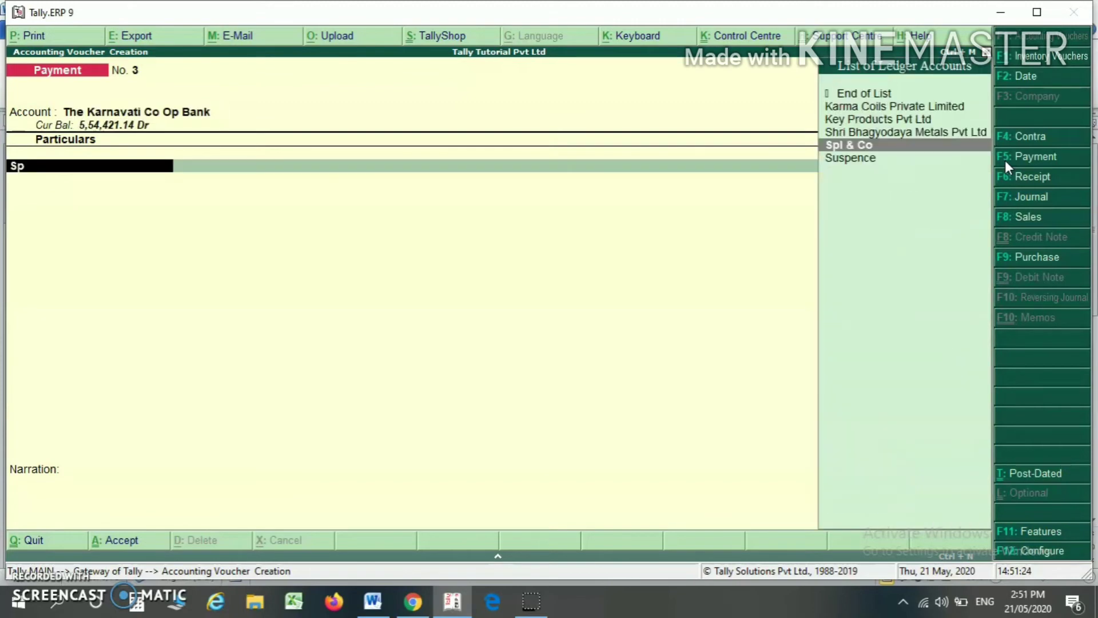
{"action": "key", "text": "Return"}
Step: Check the repaid amount in the Word document, enter 5,15,000 against Spl & Co, save the payment and leave voucher entry
{"action": "key", "text": "alt+Tab"}
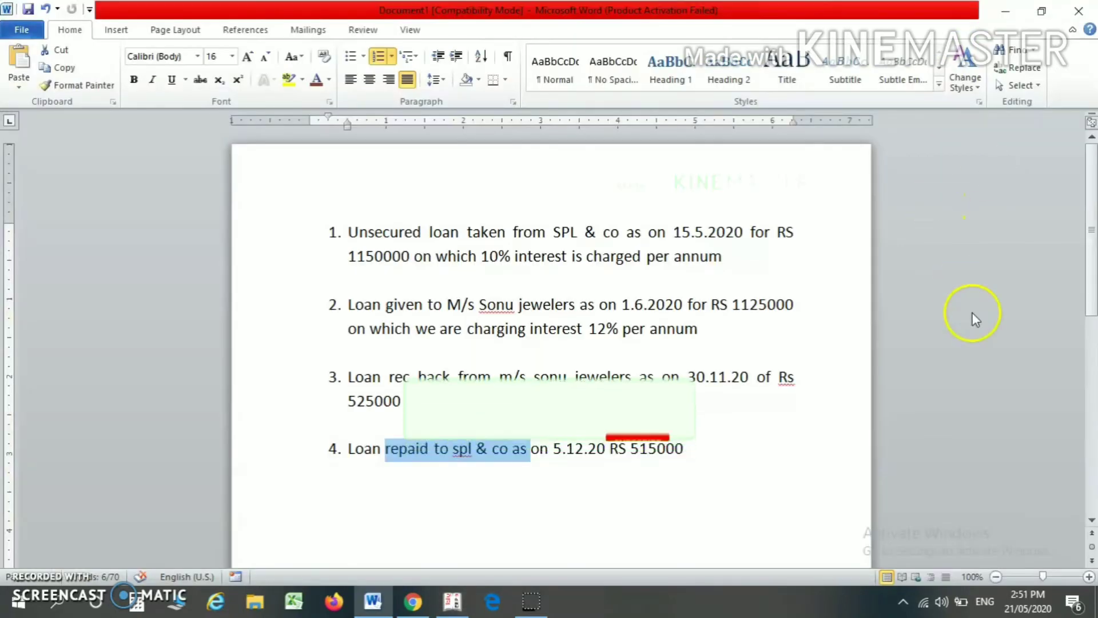
{"action": "key", "text": "alt+Tab"}
{"action": "type", "text": "550"}
{"action": "key", "text": "BackSpace"}
{"action": "key", "text": "BackSpace"}
{"action": "key", "text": "BackSpace"}
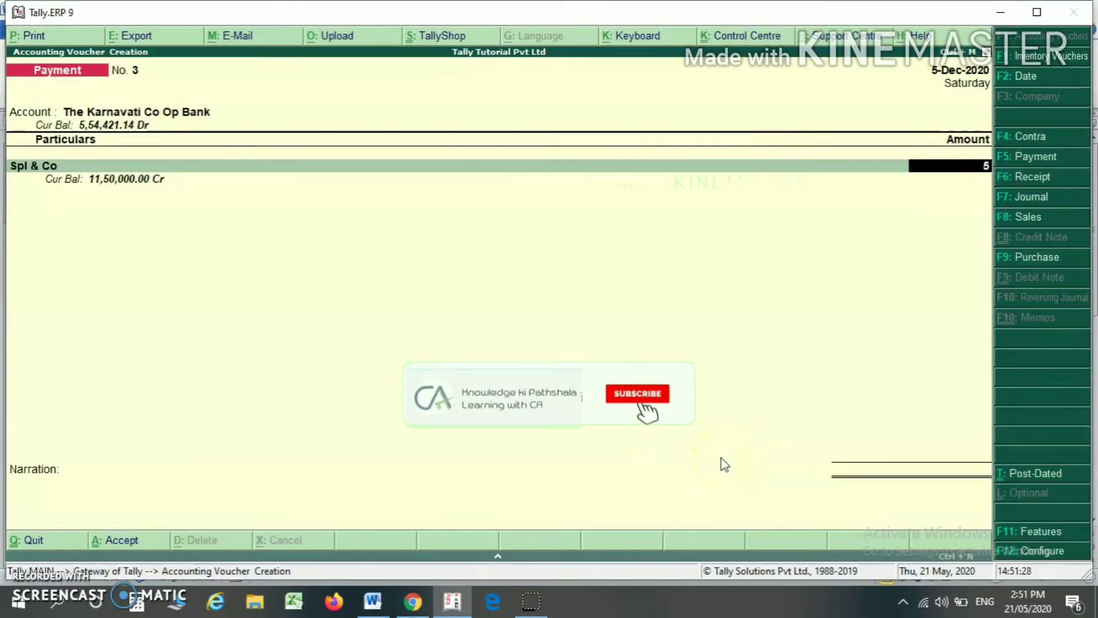
{"action": "type", "text": "515000"}
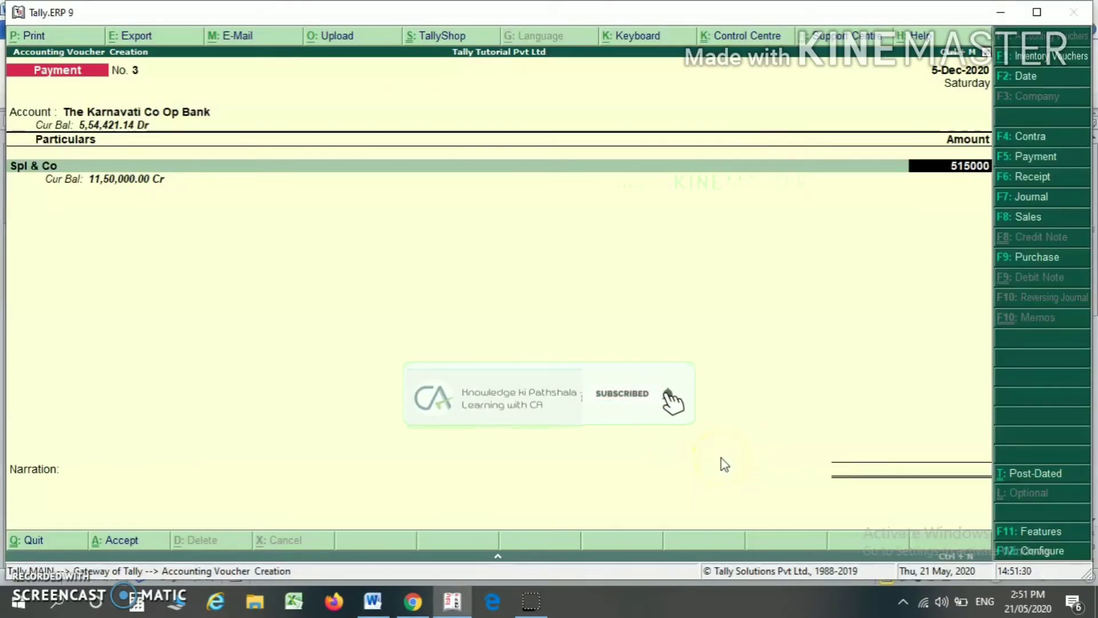
{"action": "key", "text": "ctrl+a"}
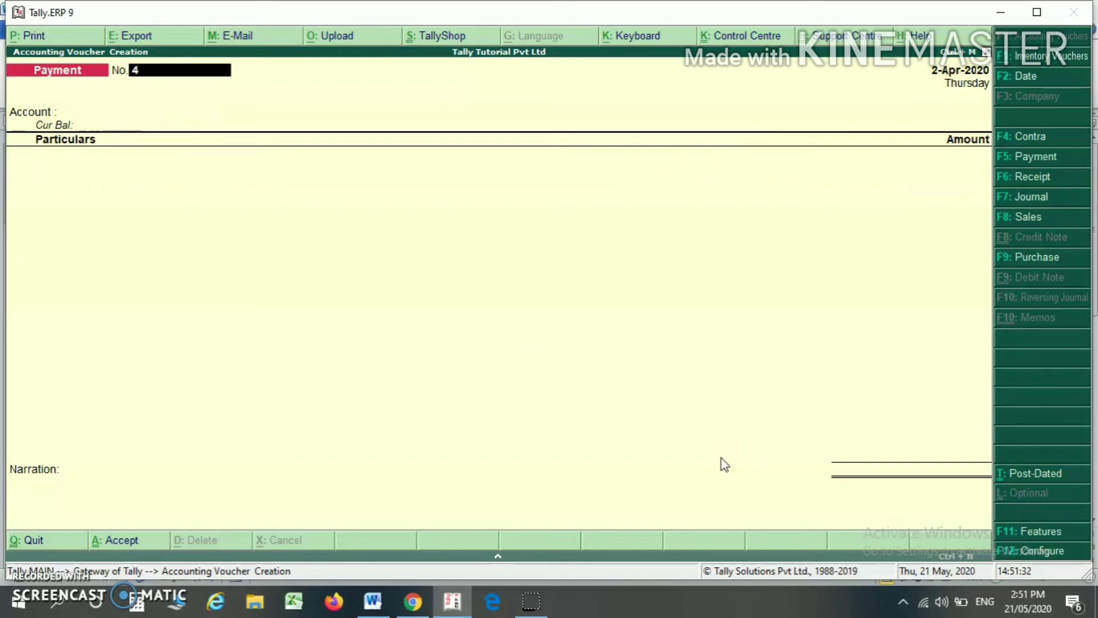
{"action": "key", "text": "Escape"}
{"action": "key", "text": "Escape"}
{"action": "key", "text": "Escape"}
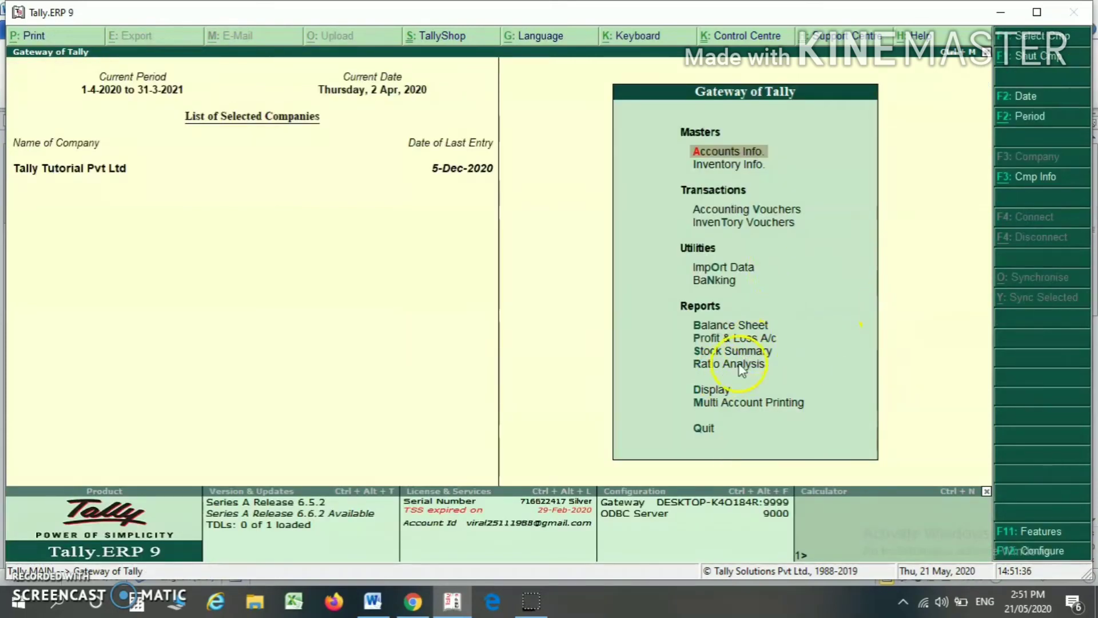
Step: Display the ledger account book of Spl & Co
{"action": "left_click", "coordinate": [713, 390]}
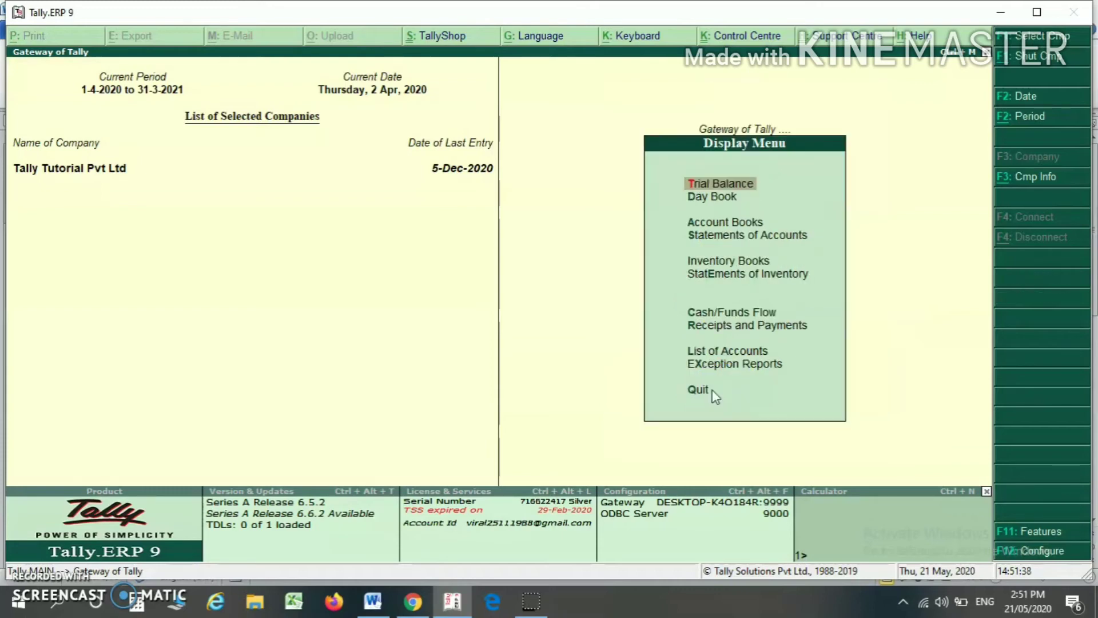
{"action": "key", "text": "Down"}
{"action": "key", "text": "Down"}
{"action": "key", "text": "Return"}
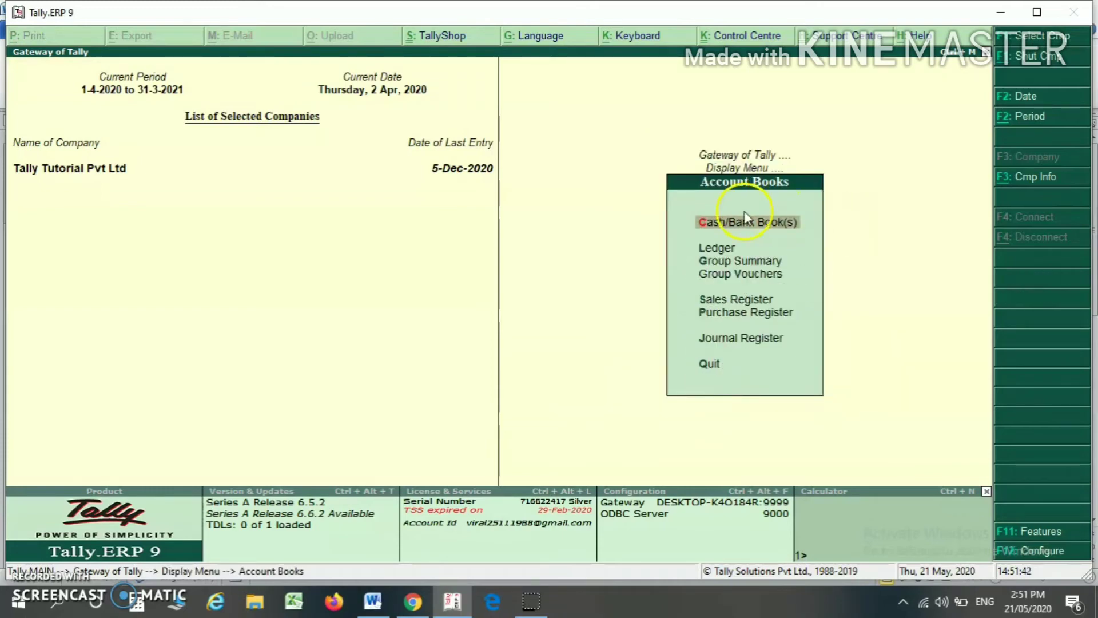
{"action": "left_click", "coordinate": [712, 250]}
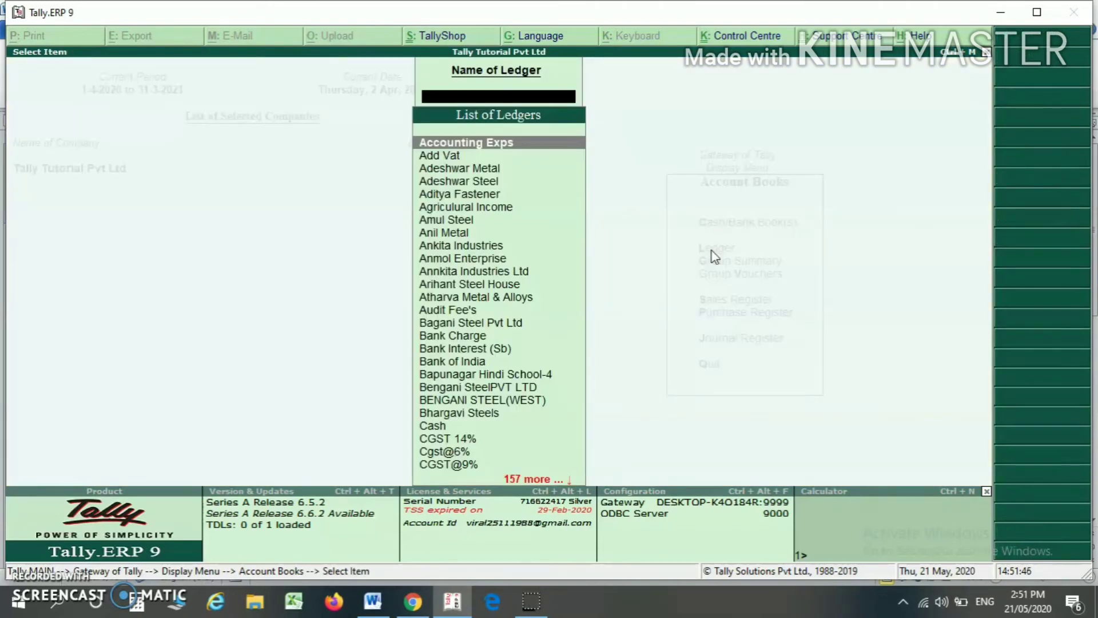
{"action": "type", "text": "Sp"}
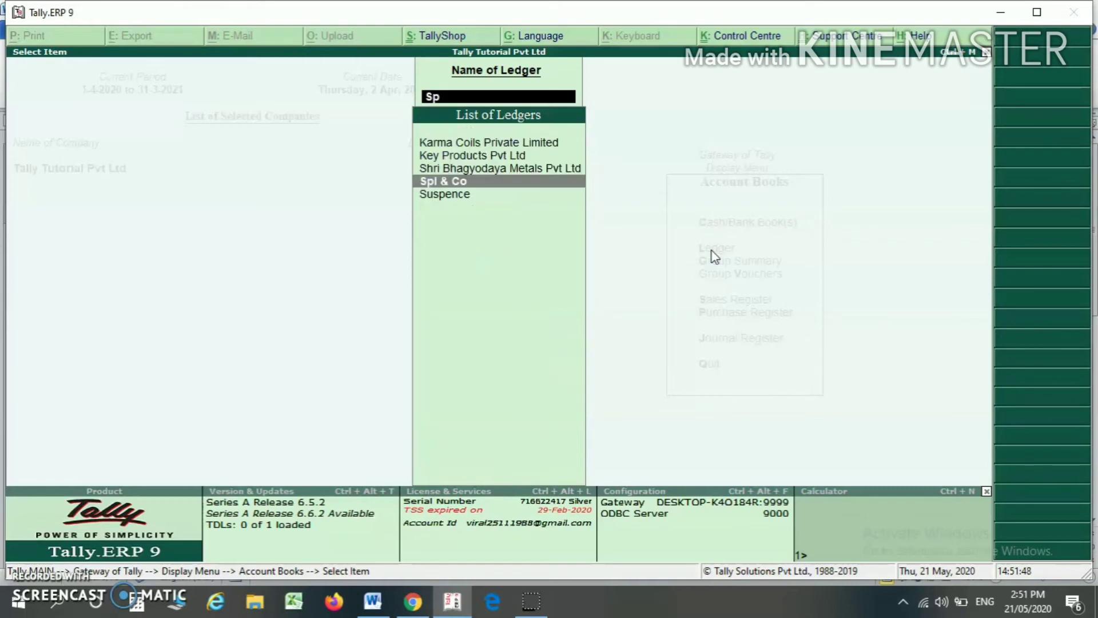
{"action": "key", "text": "Return"}
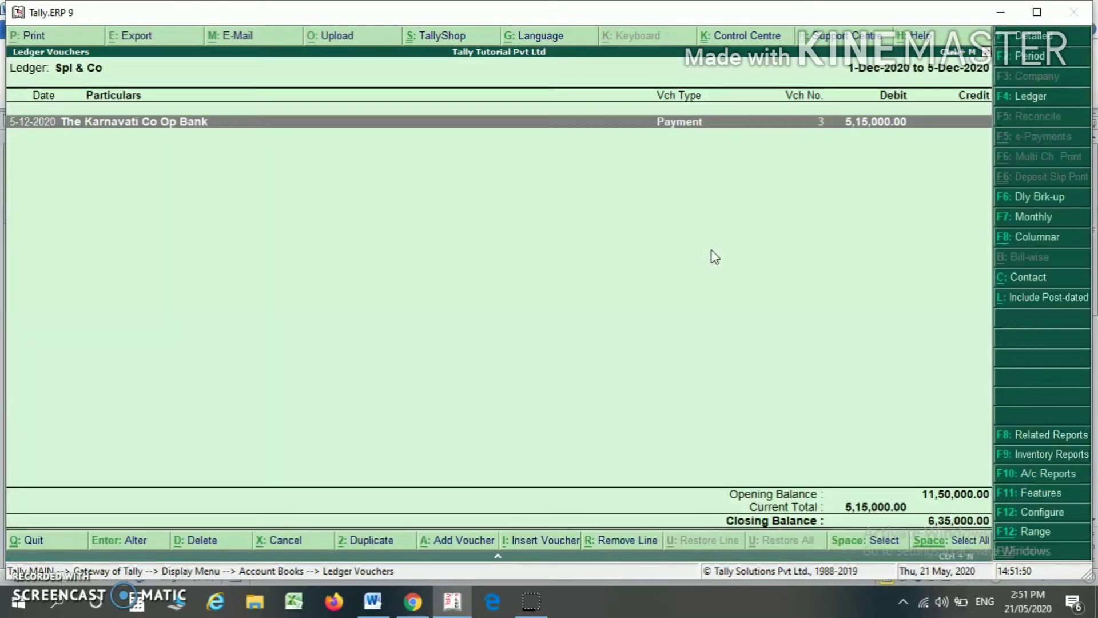
Step: Set the period of the Spl & Co ledger report from 1-Apr-2020 to 31-Mar-2021
{"action": "key", "text": "F2"}
{"action": "type", "text": "1-4"}
{"action": "key", "text": "Return"}
{"action": "key", "text": "Return"}
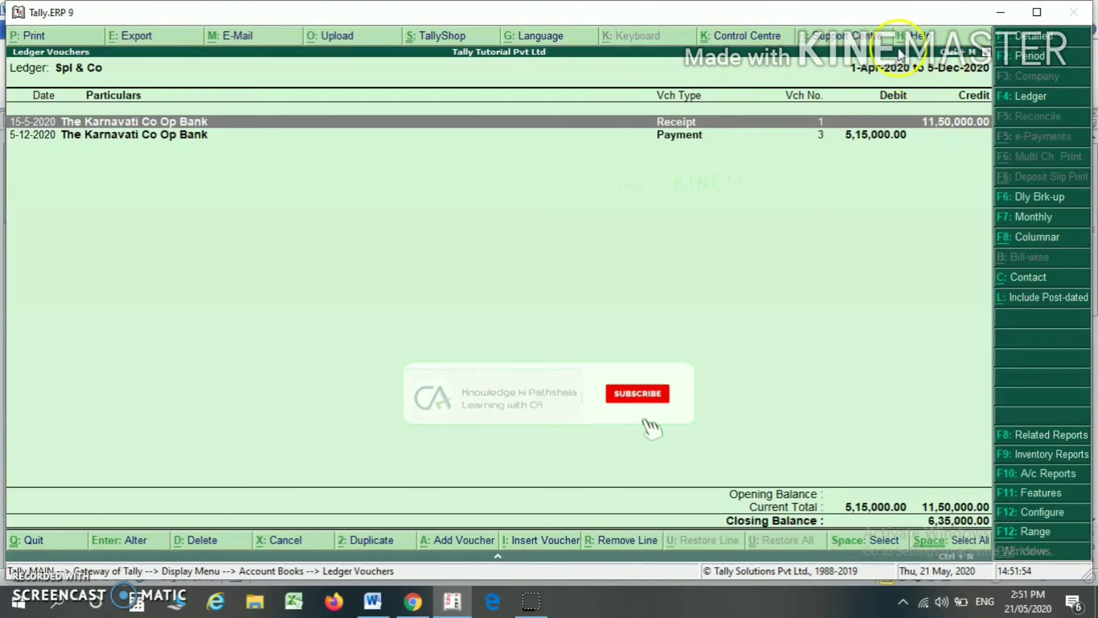
{"action": "key", "text": "F2"}
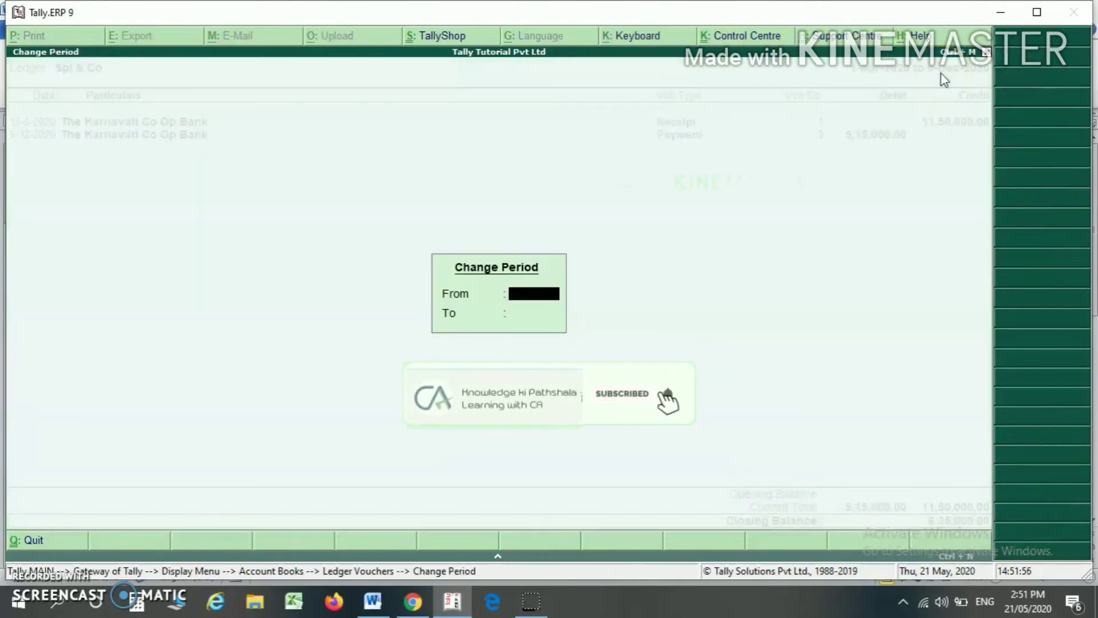
{"action": "key", "text": "Return"}
{"action": "type", "text": "31.3."}
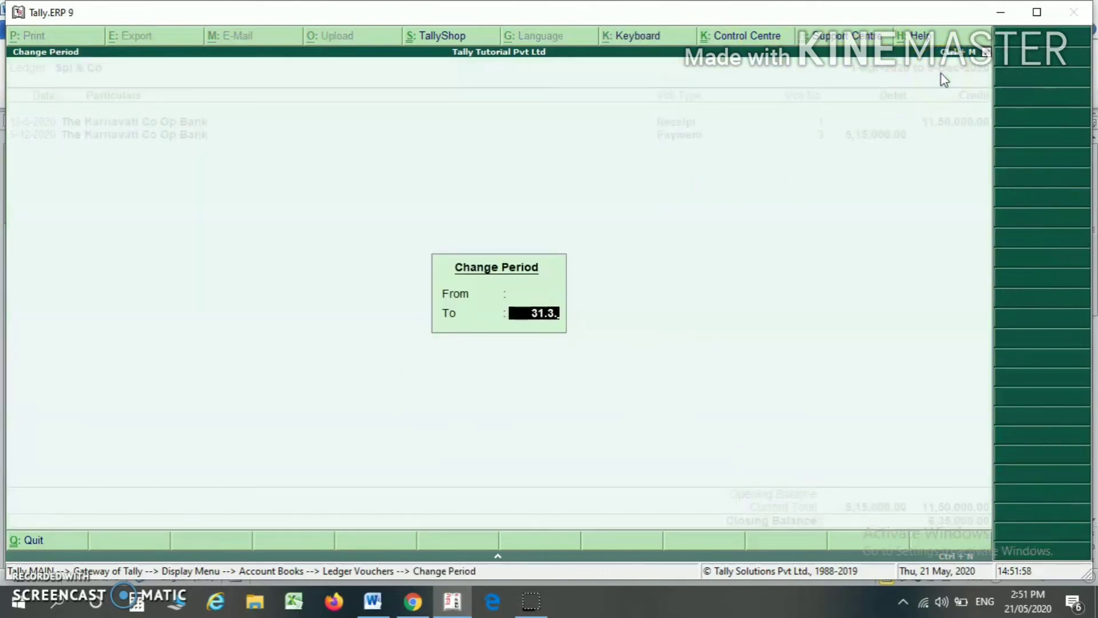
{"action": "type", "text": "2021"}
{"action": "key", "text": "Return"}
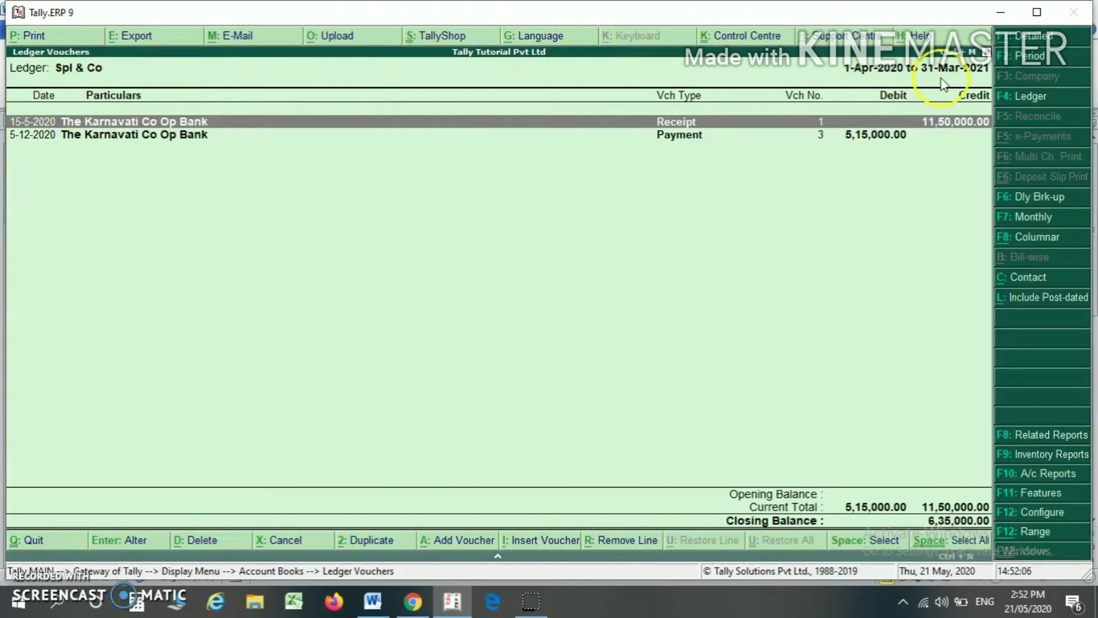
Step: View the Interest Calculations related report for Spl & Co, examine the interest on each balance, and return to its ledger vouchers
{"action": "left_click", "coordinate": [1046, 439]}
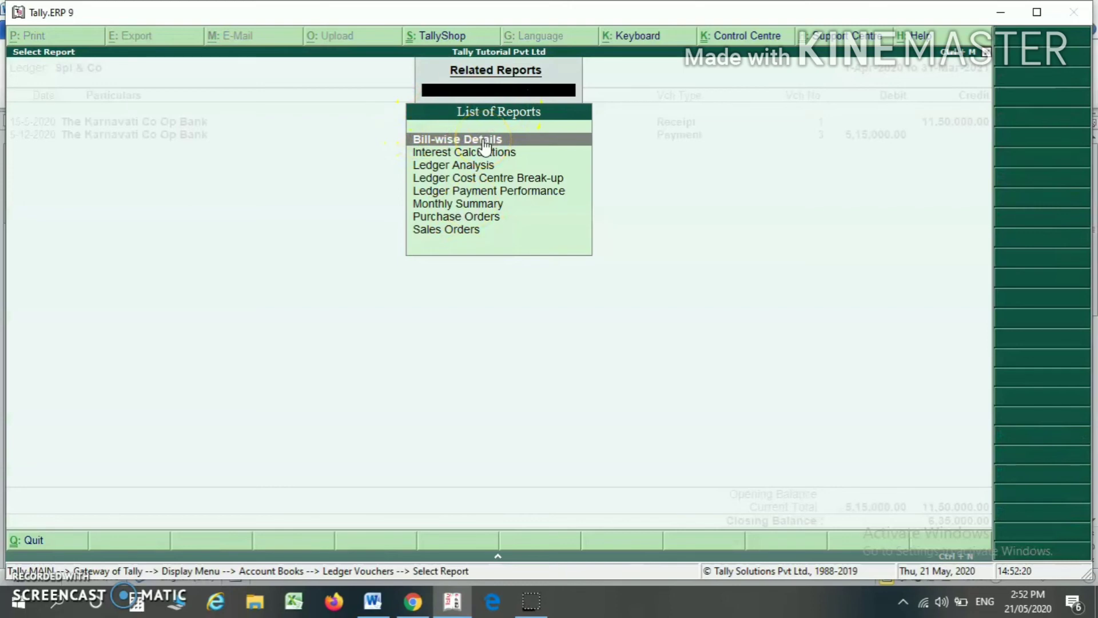
{"action": "key", "text": "Down"}
{"action": "key", "text": "Return"}
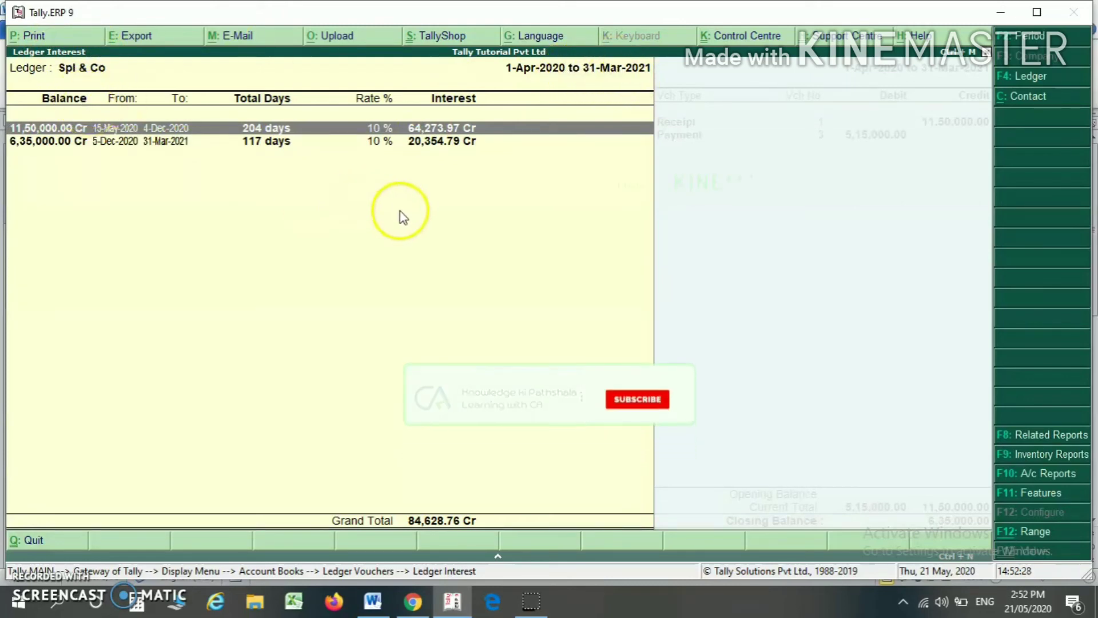
{"action": "key", "text": "F2"}
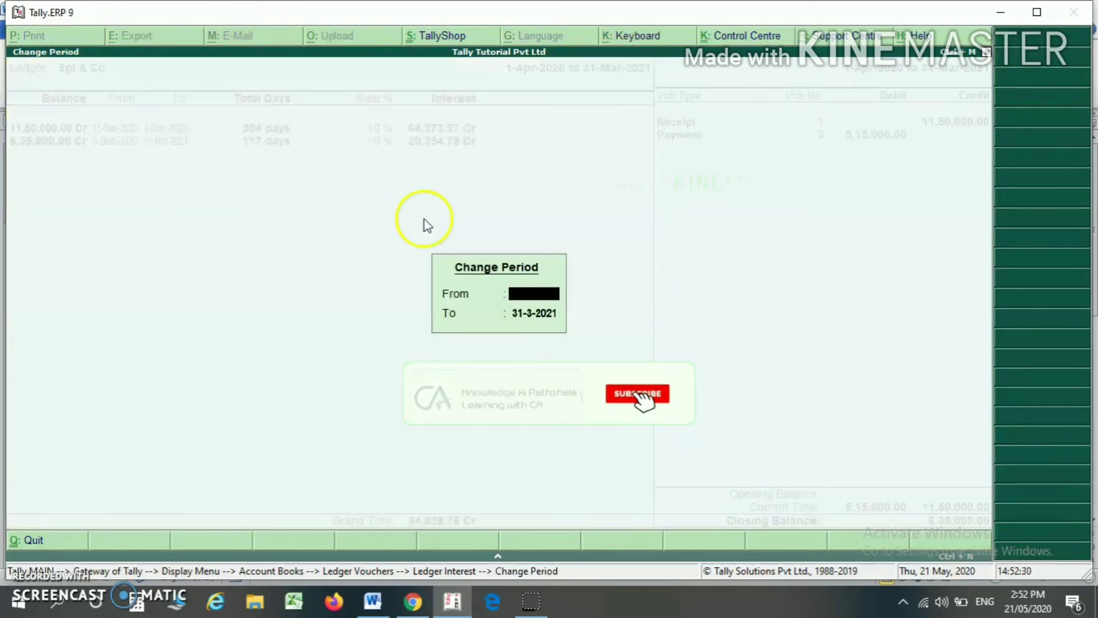
{"action": "key", "text": "Escape"}
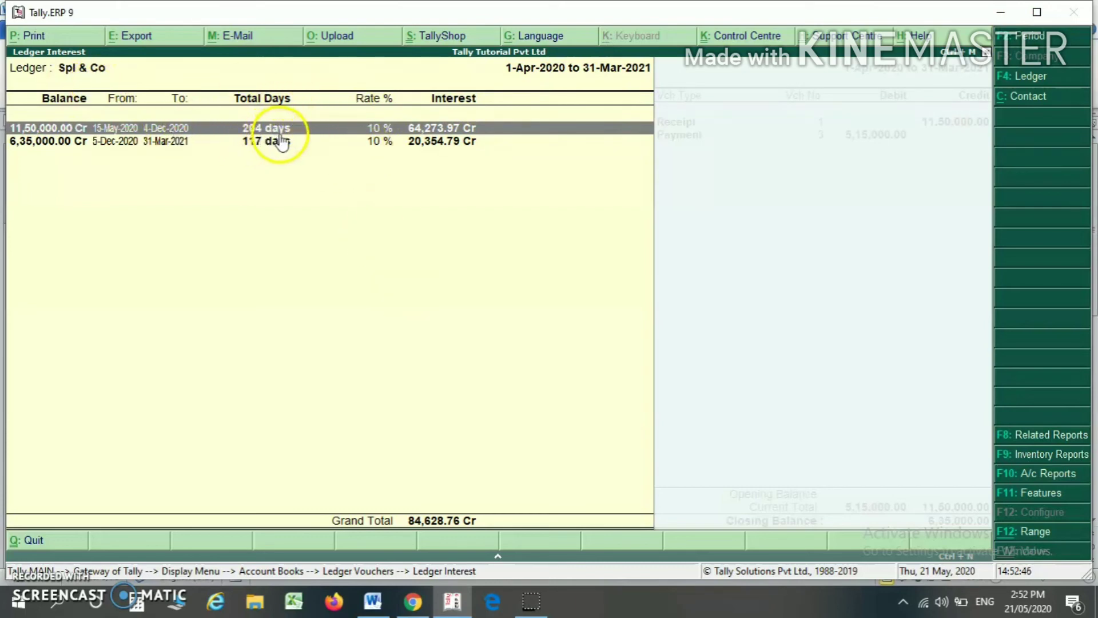
{"action": "left_click", "coordinate": [44, 147]}
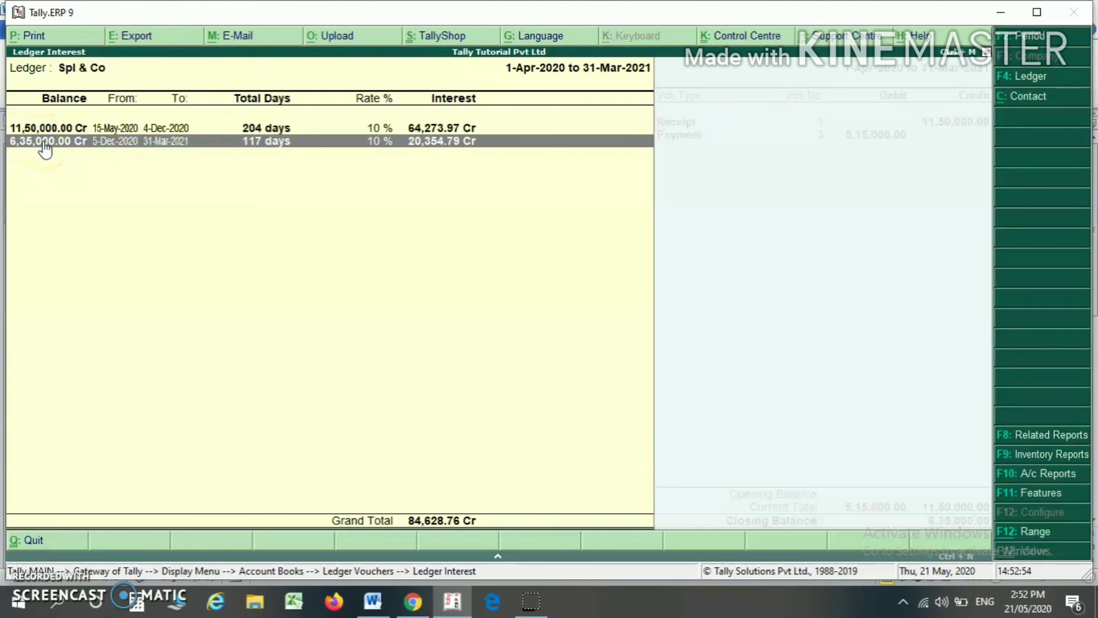
{"action": "left_click", "coordinate": [49, 144]}
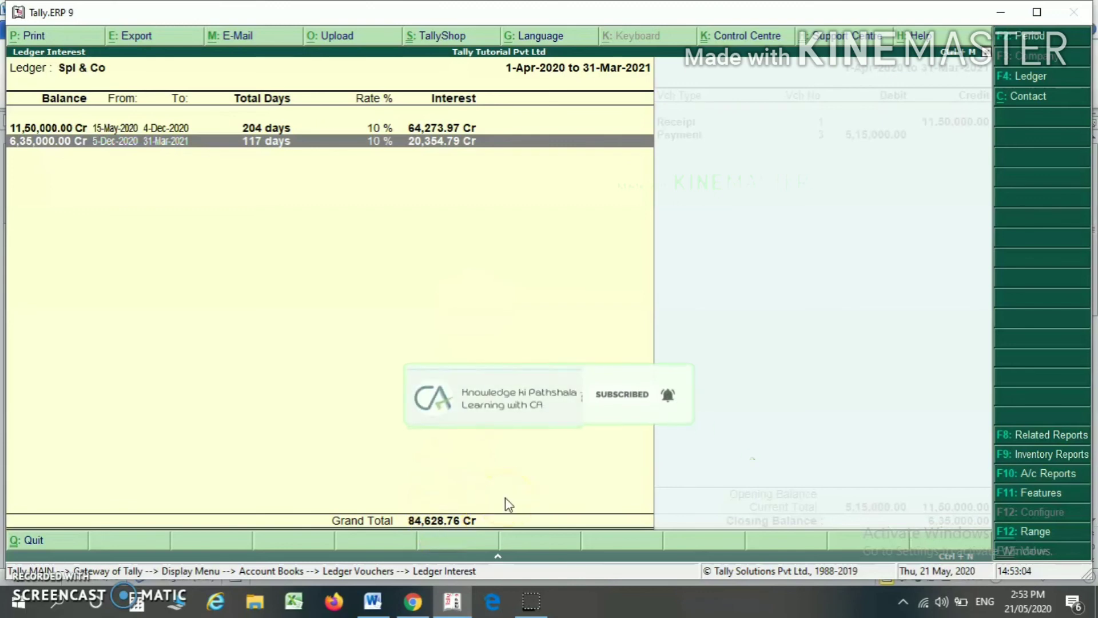
{"action": "key", "text": "Escape"}
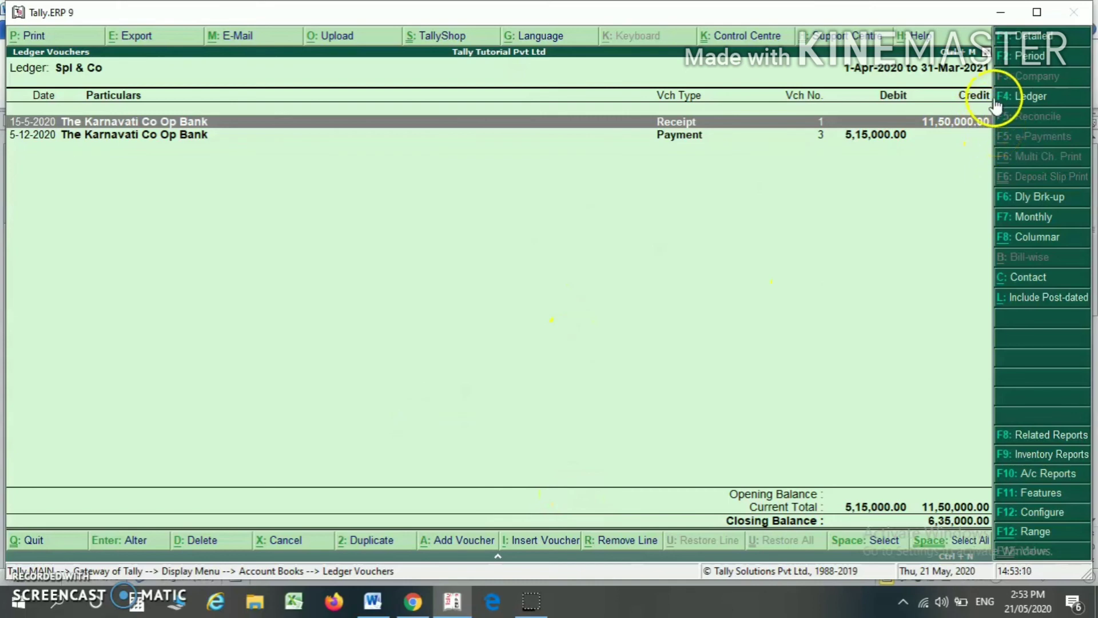
Step: Switch the ledger report to M/s Sonu Jewellers
{"action": "left_click", "coordinate": [1030, 98]}
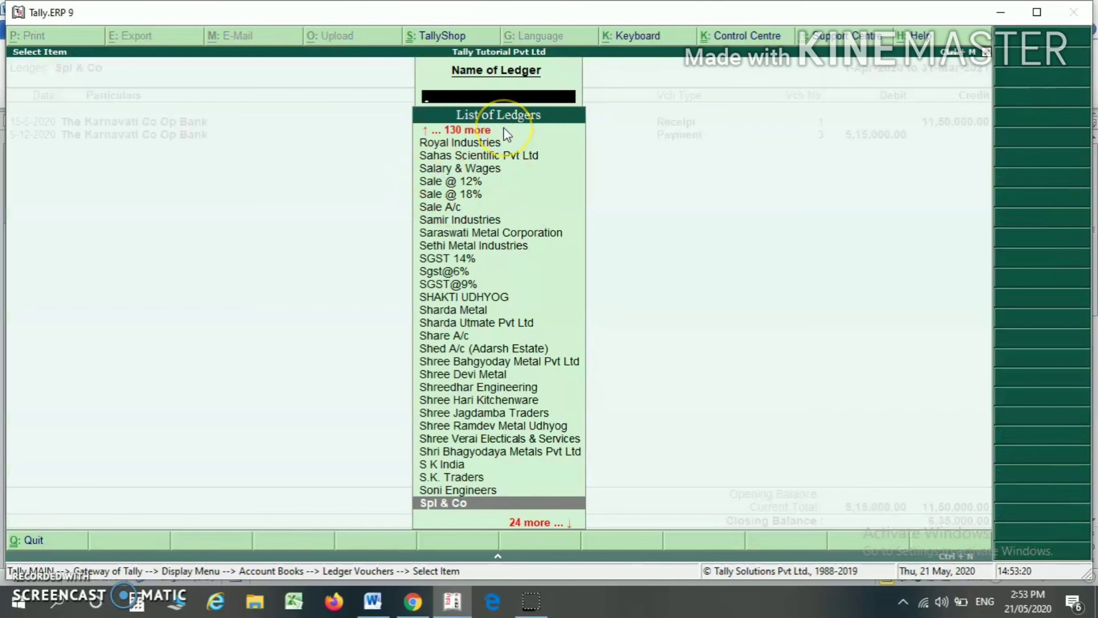
{"action": "type", "text": "Sonu"}
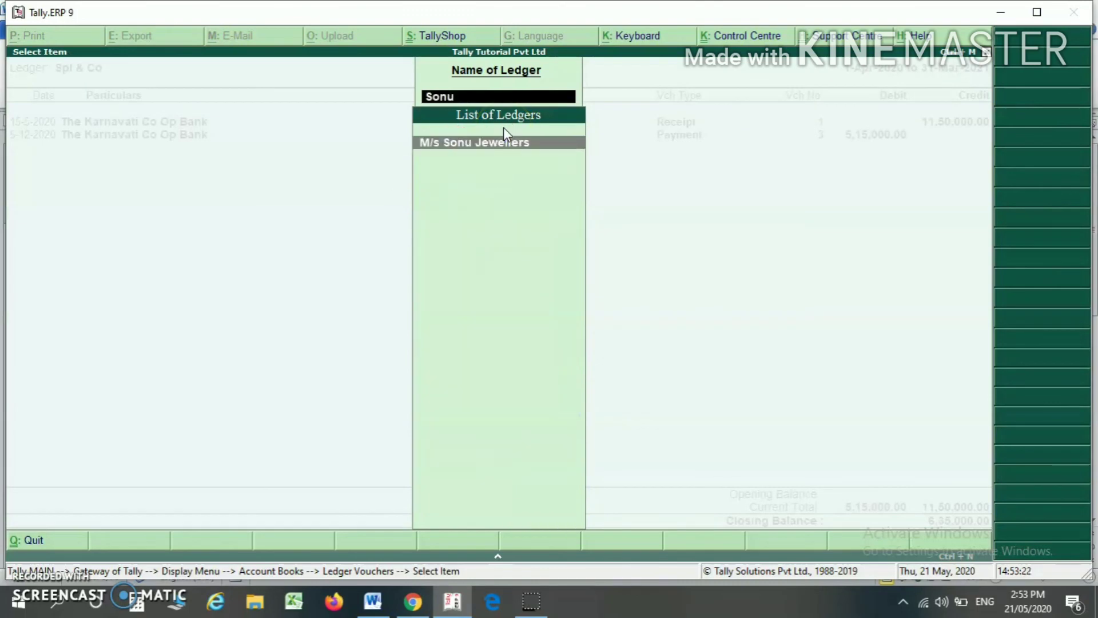
{"action": "key", "text": "Return"}
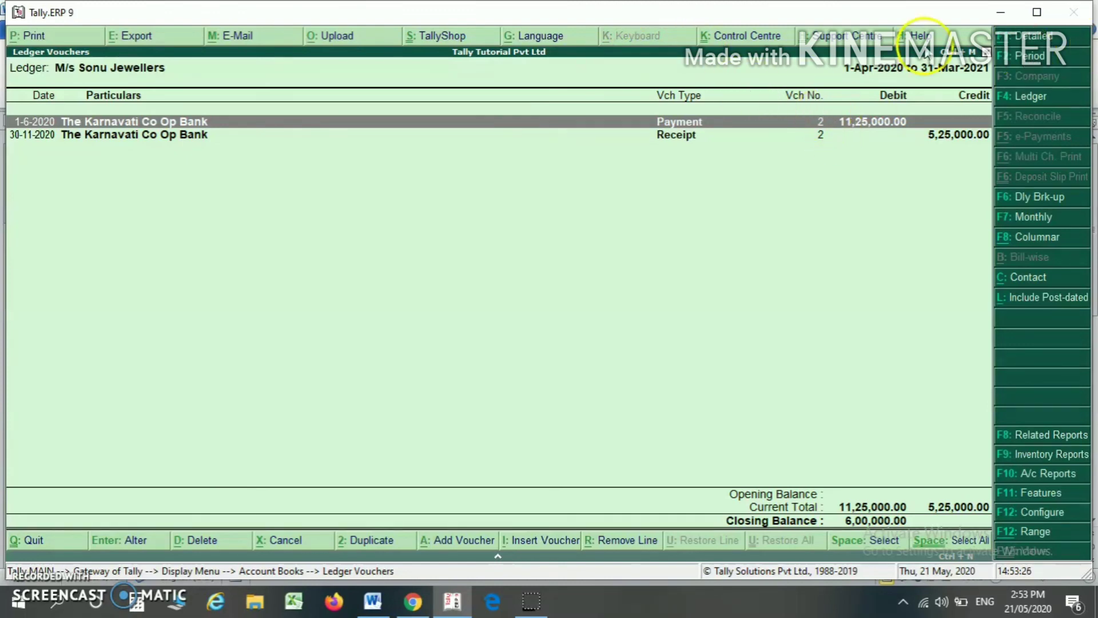
Step: View the Interest Calculations related report for M/s Sonu Jewellers, check its total interest, and return to the Gateway of Tally
{"action": "left_click", "coordinate": [1044, 436]}
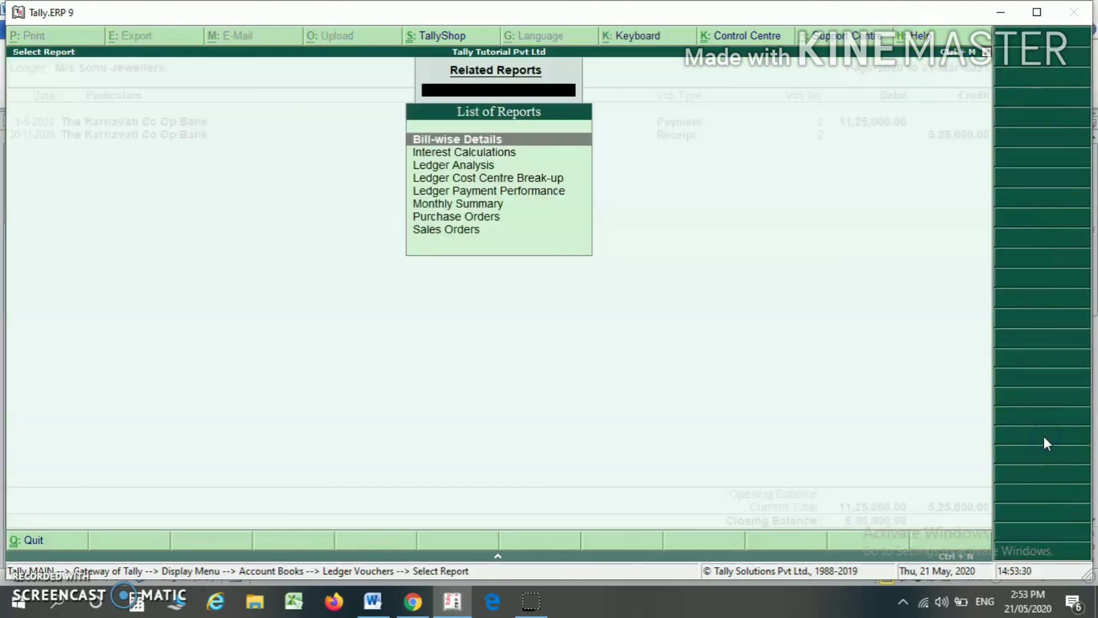
{"action": "key", "text": "Down"}
{"action": "key", "text": "Return"}
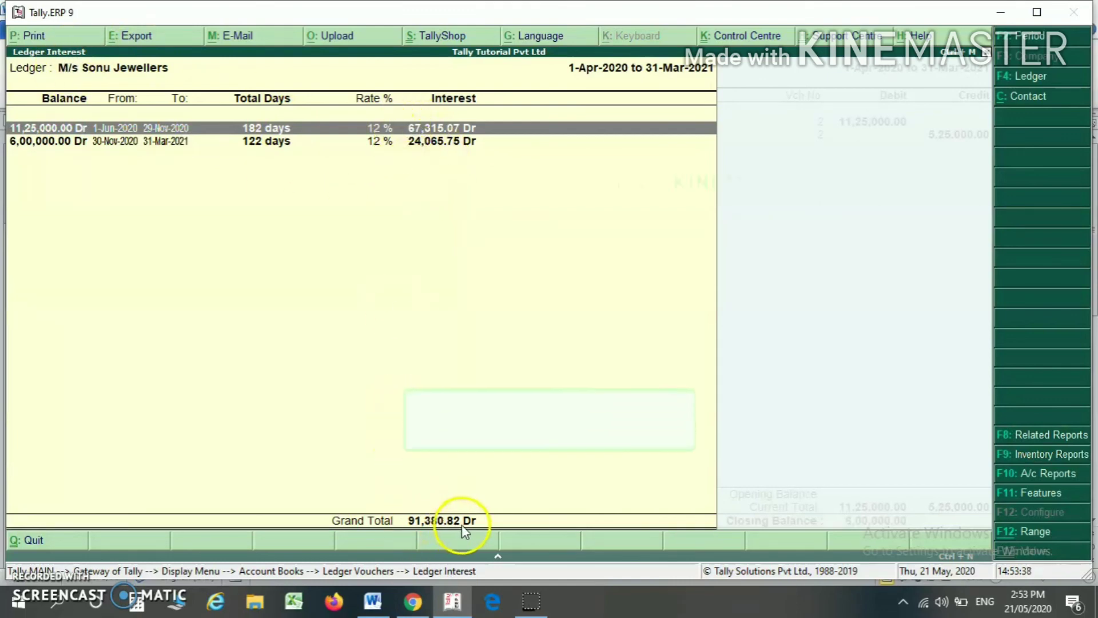
{"action": "key", "text": "Escape"}
{"action": "key", "text": "Escape"}
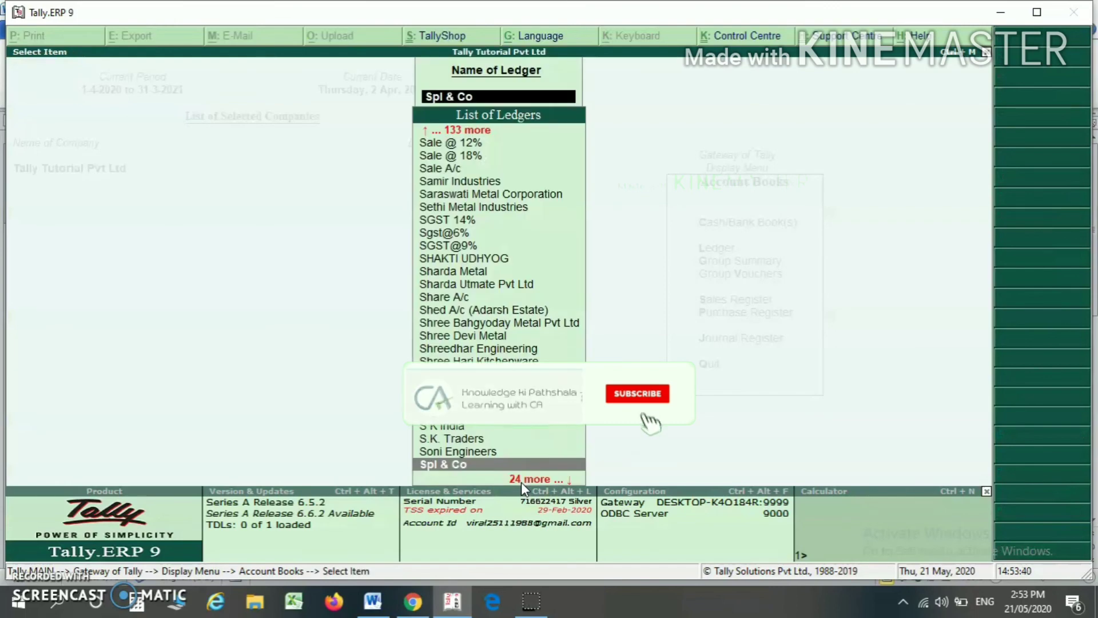
{"action": "key", "text": "Escape"}
{"action": "key", "text": "Escape"}
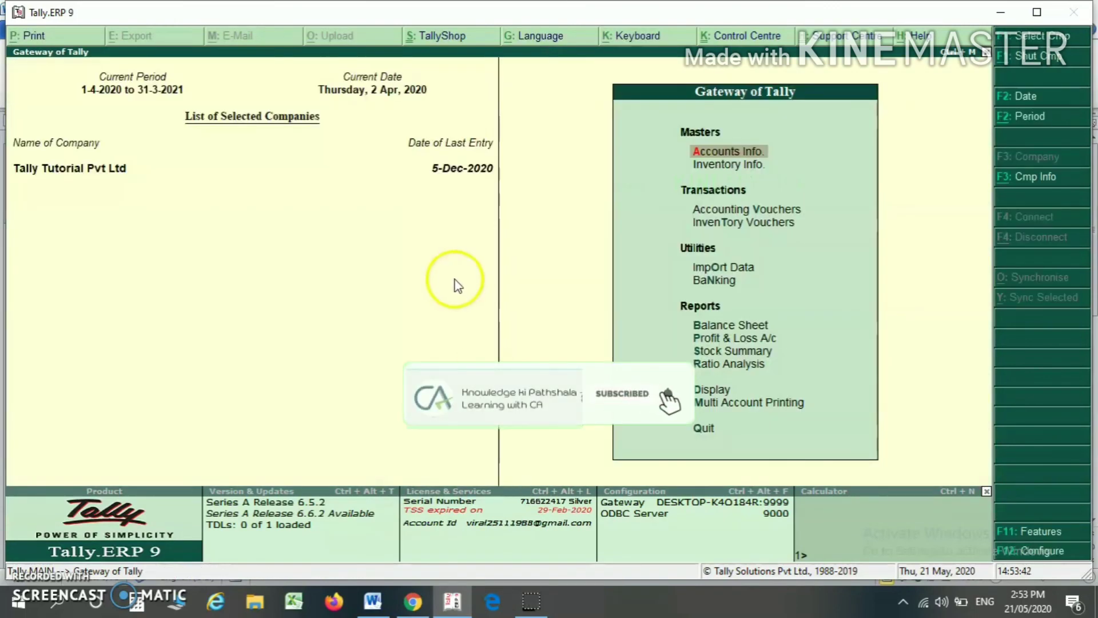